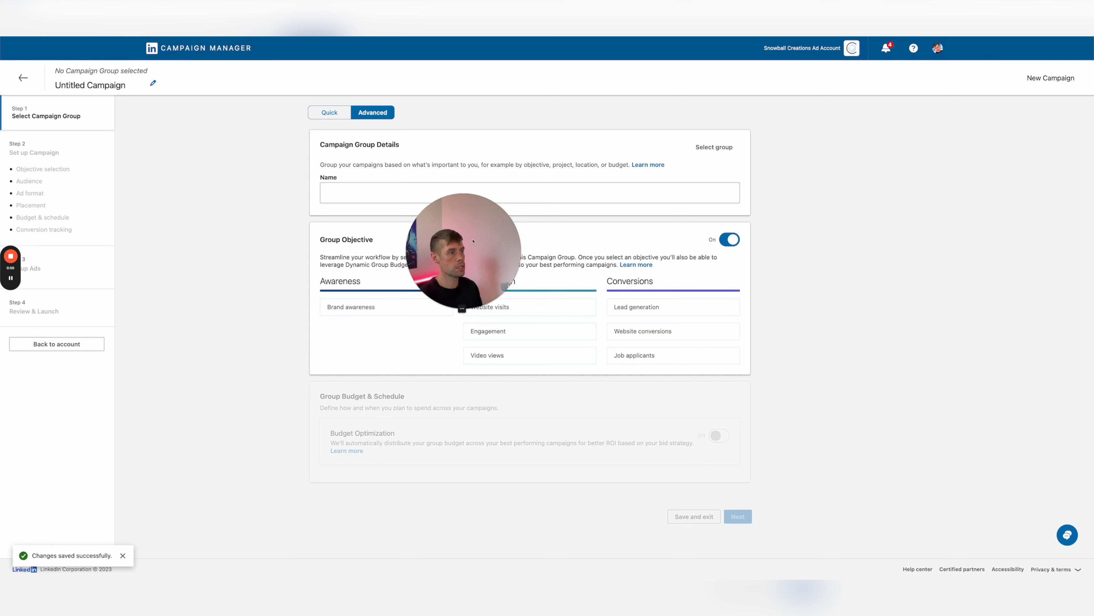
Step: Assign the new campaign to the existing Snowball Creations MOF Campaign Group and continue to the campaign setup
drag(470, 241, 181, 447)
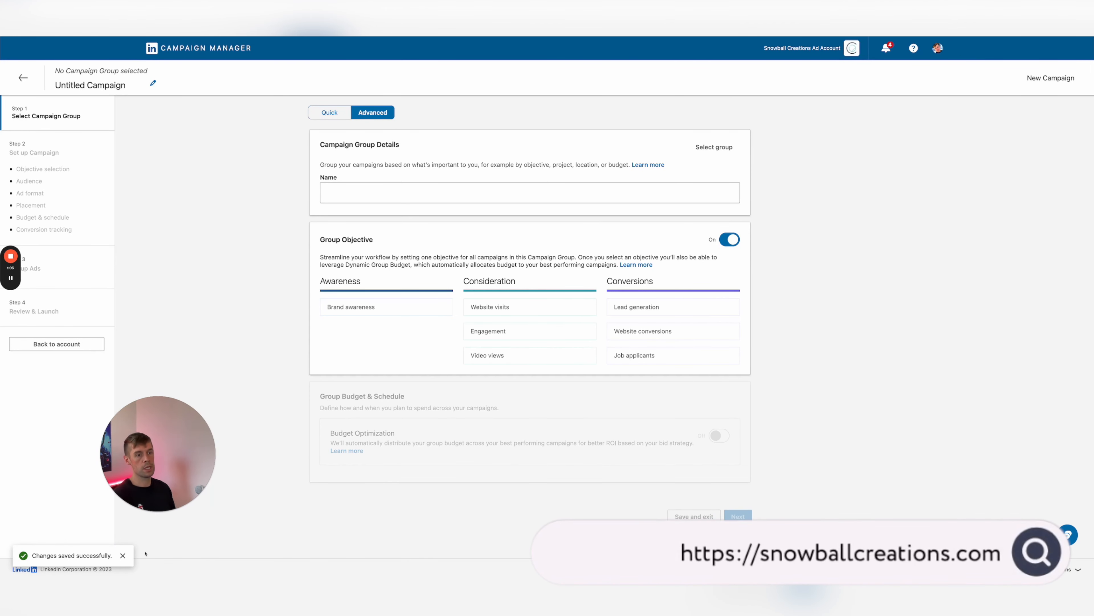
click(122, 556)
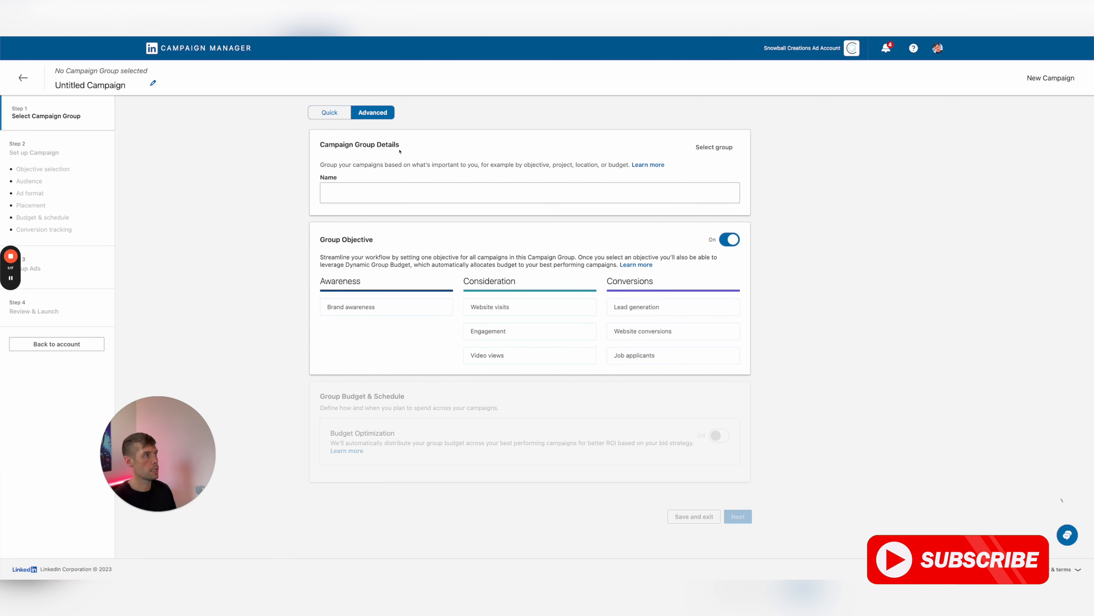
click(714, 146)
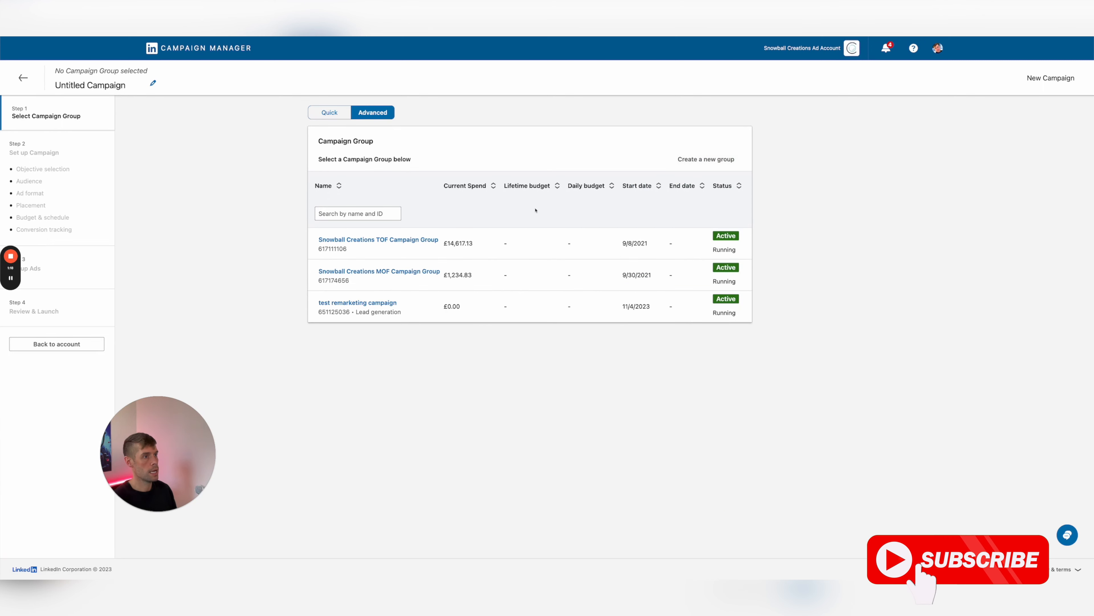
click(387, 277)
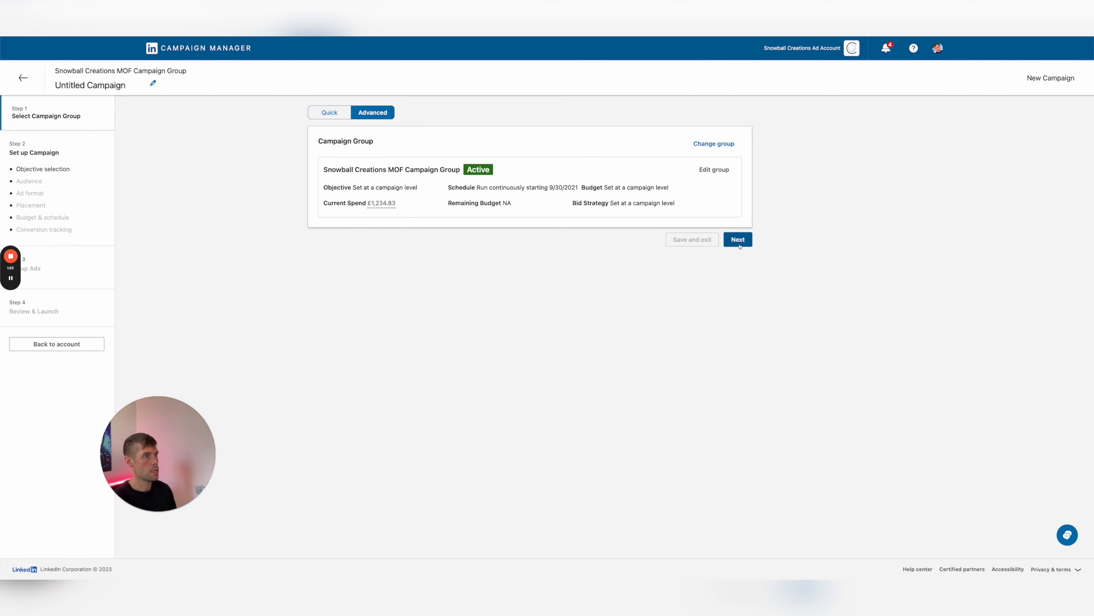
click(738, 242)
Step: Name the campaign "Test Example Remarketing 90 day stack"
triple_click(368, 167)
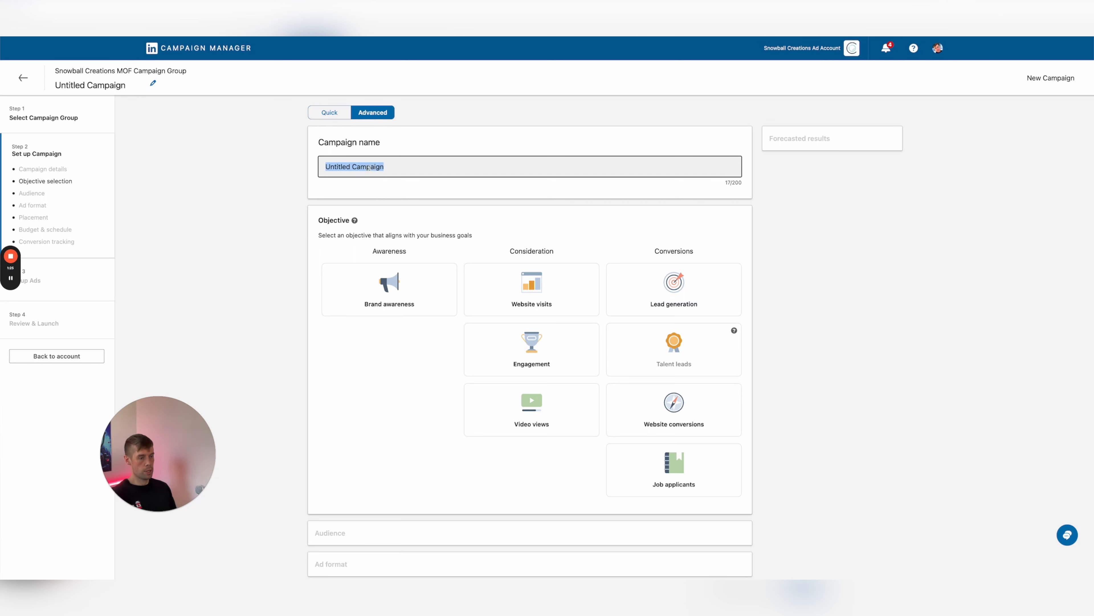
text(Test Example Remarketing )
text(90 day)
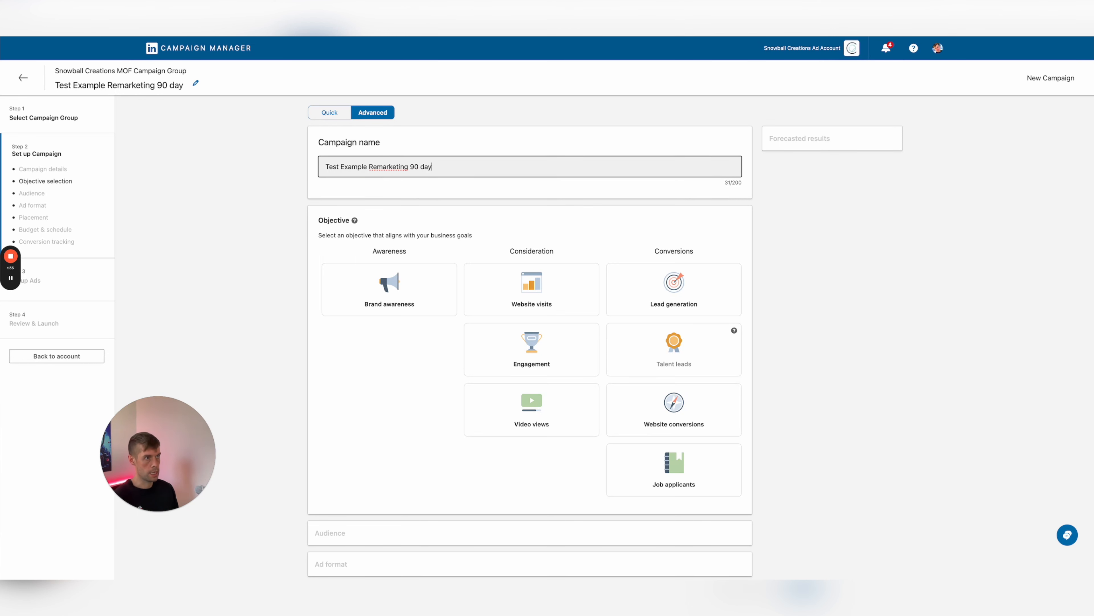
text( stack)
click(242, 210)
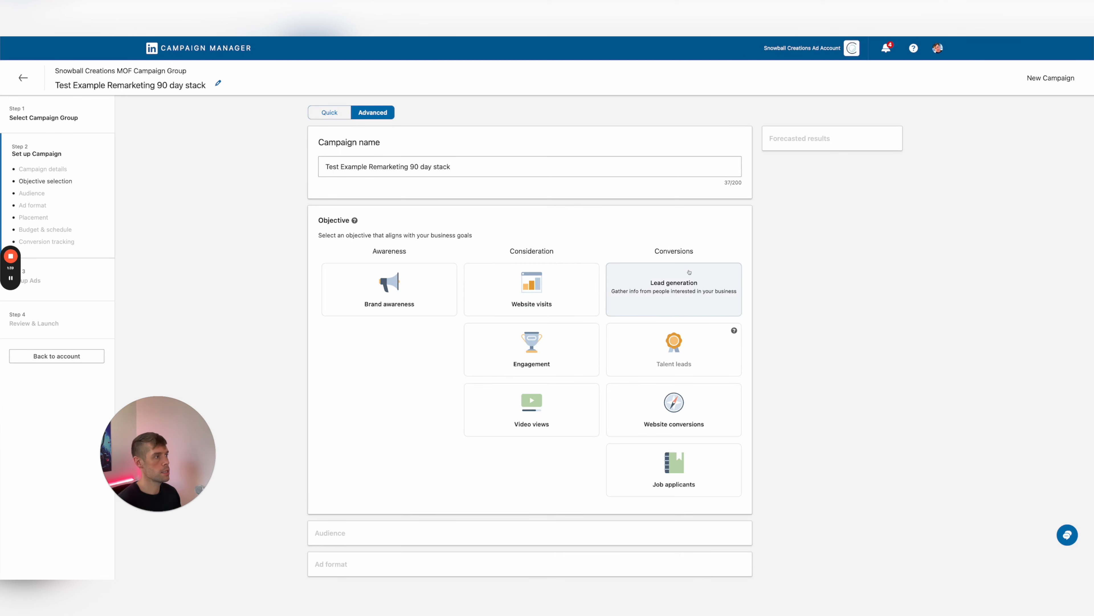
Step: Choose Website visits as the campaign objective
scroll(697, 341, down, 1)
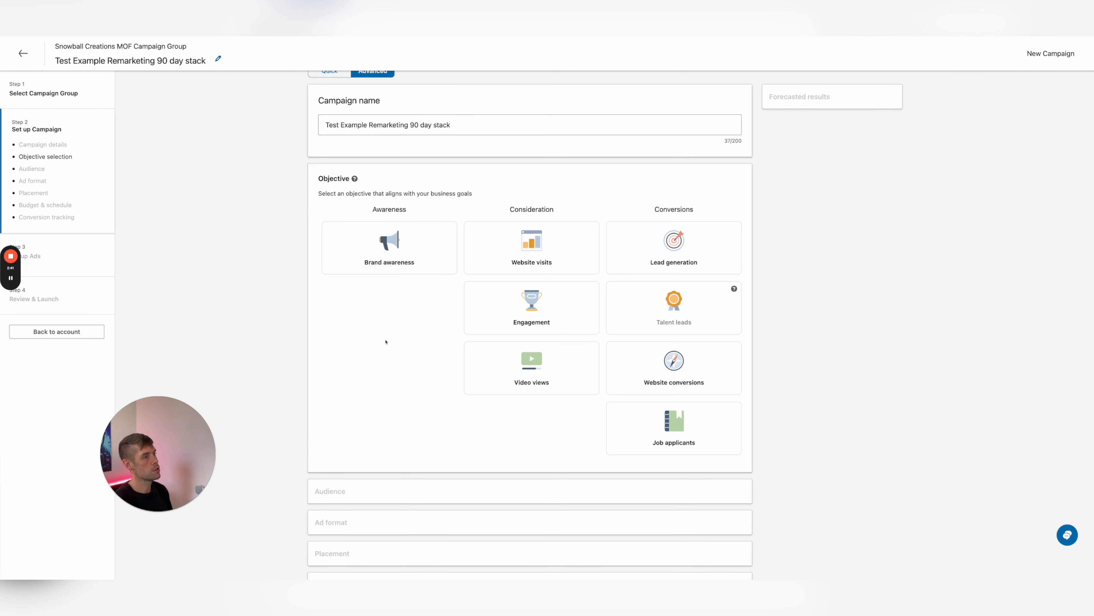
click(545, 247)
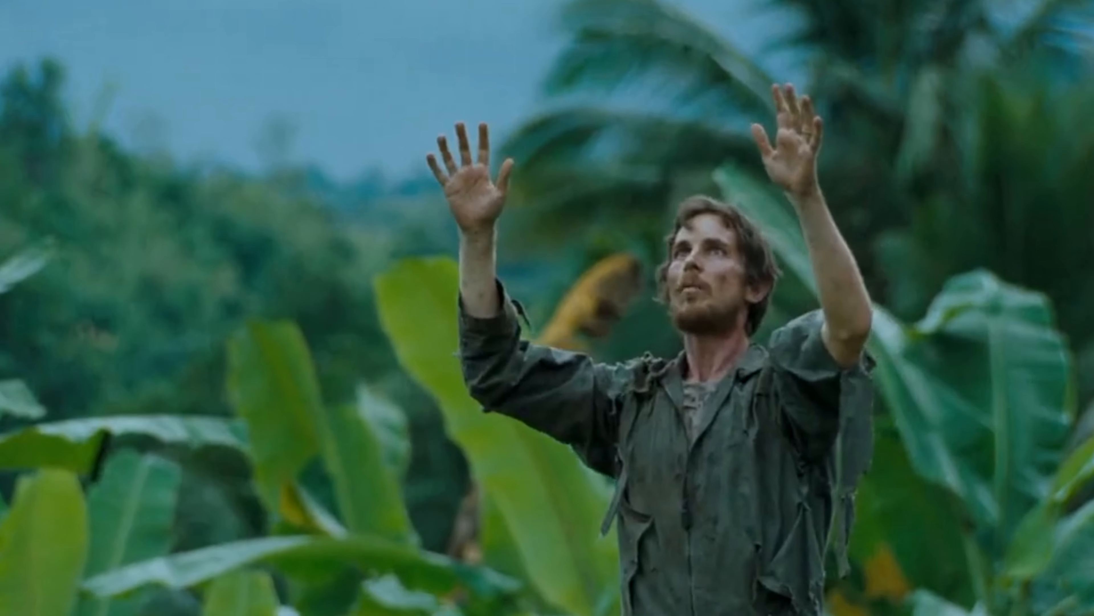
Step: Look through the saved audiences and the location and targeting options of the campaign's audience section
scroll(379, 170, down, 5)
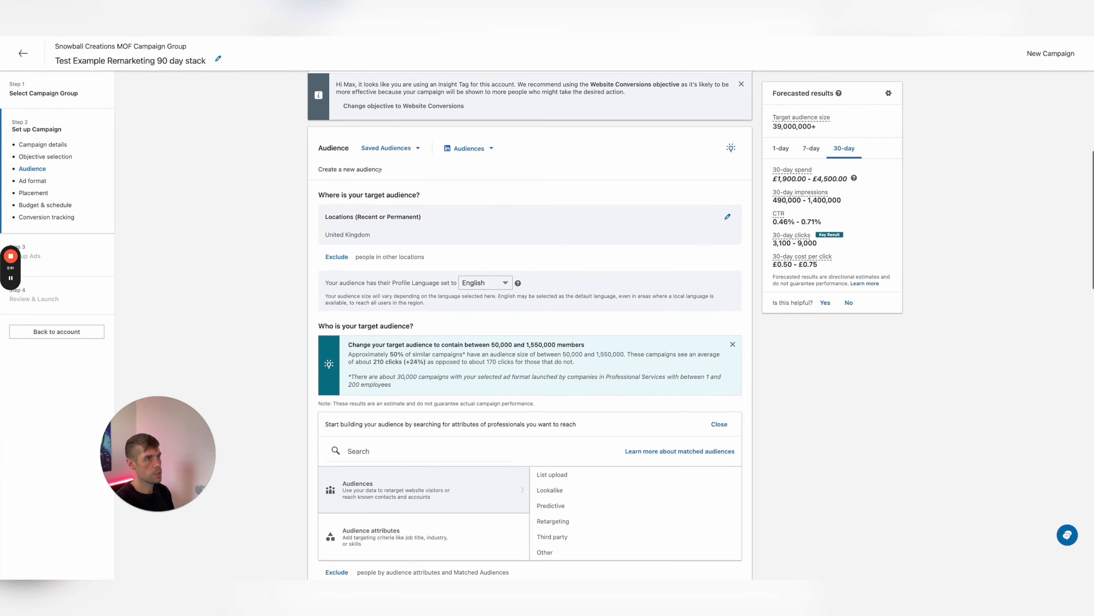
scroll(366, 156, up, 2)
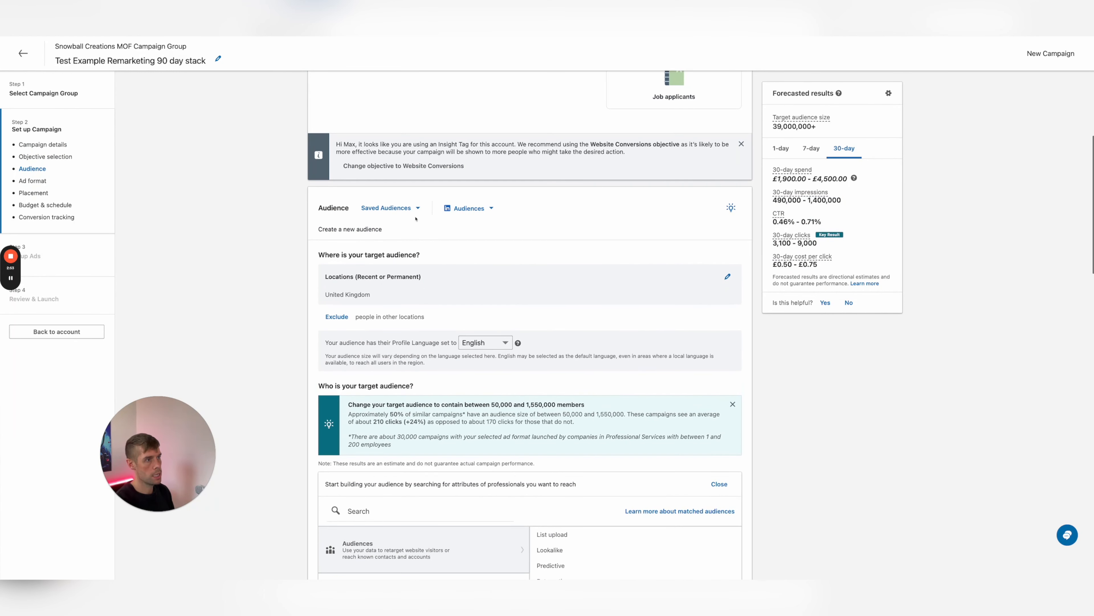
click(414, 208)
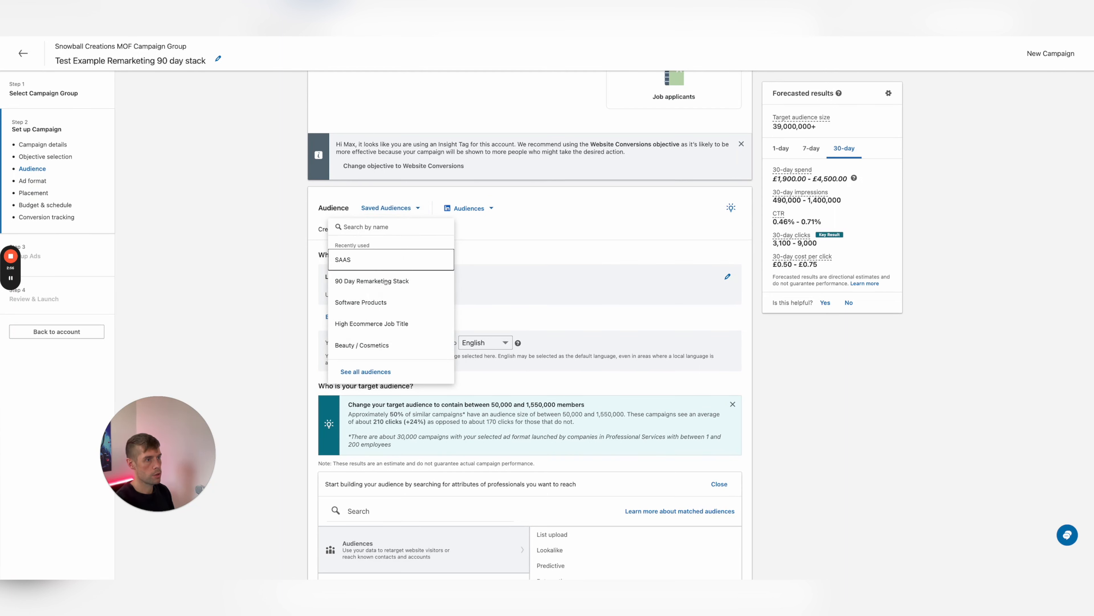
click(509, 230)
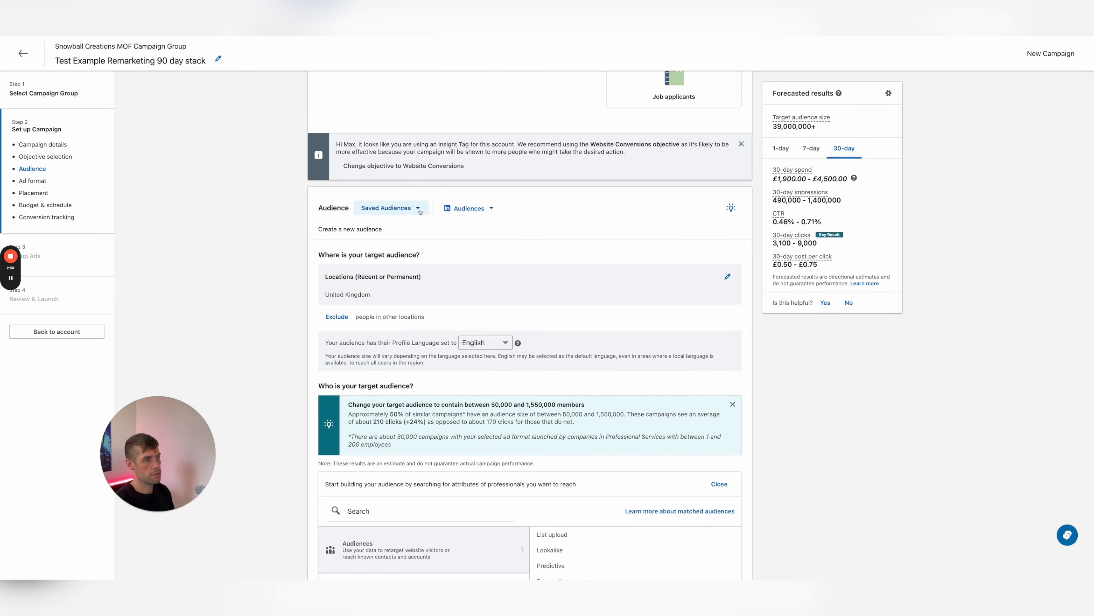
click(419, 210)
click(512, 237)
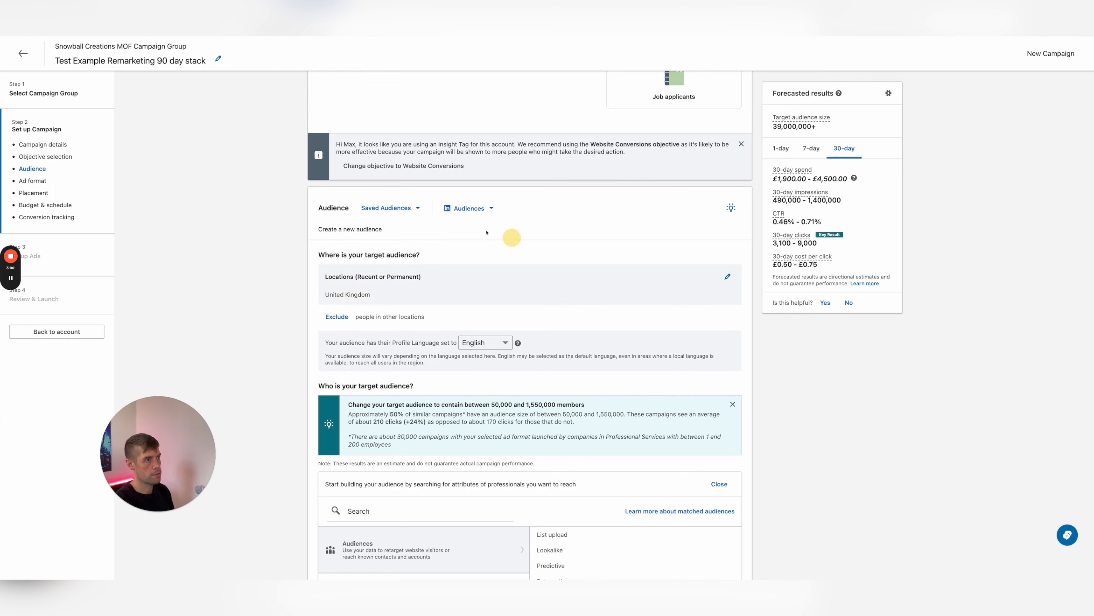
scroll(407, 305, down, 1)
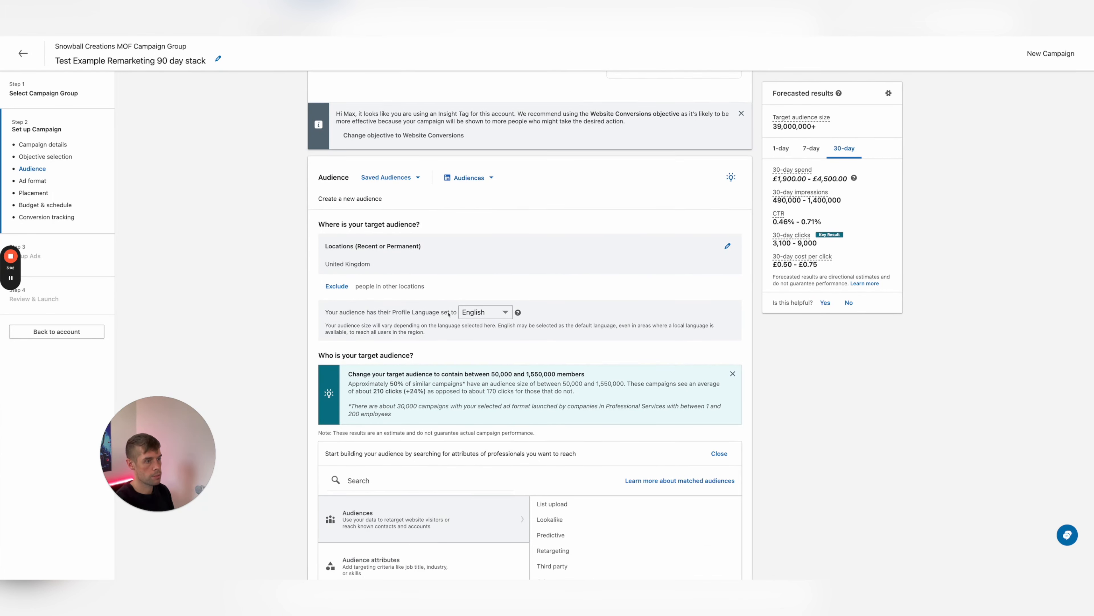
scroll(407, 304, down, 5)
scroll(365, 240, up, 5)
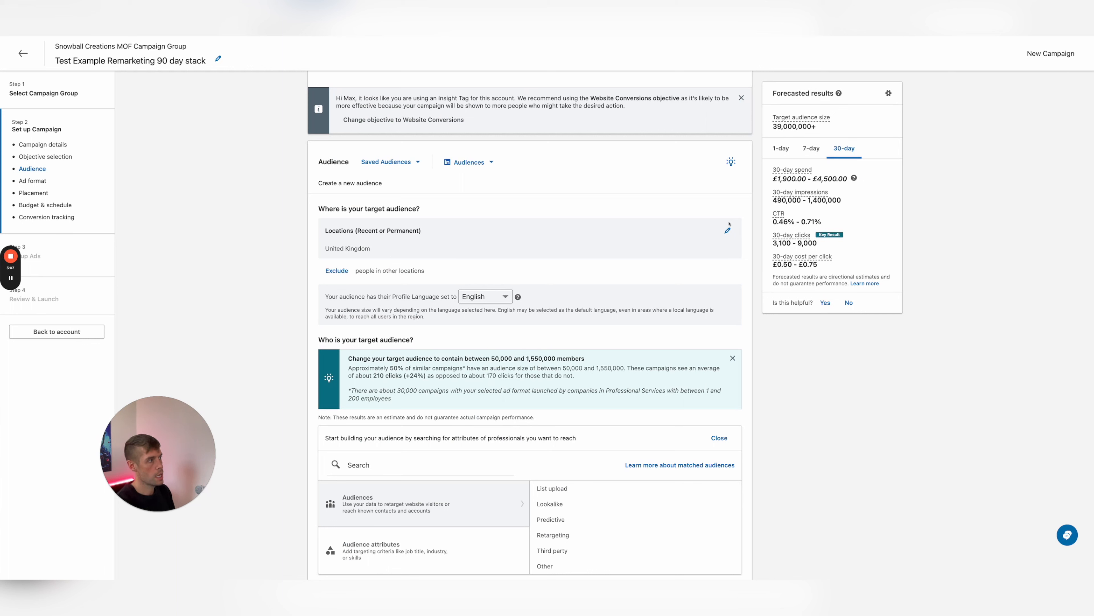
Step: Restrict the audience locations to permanent location and add United States and Canada alongside United Kingdom
click(727, 230)
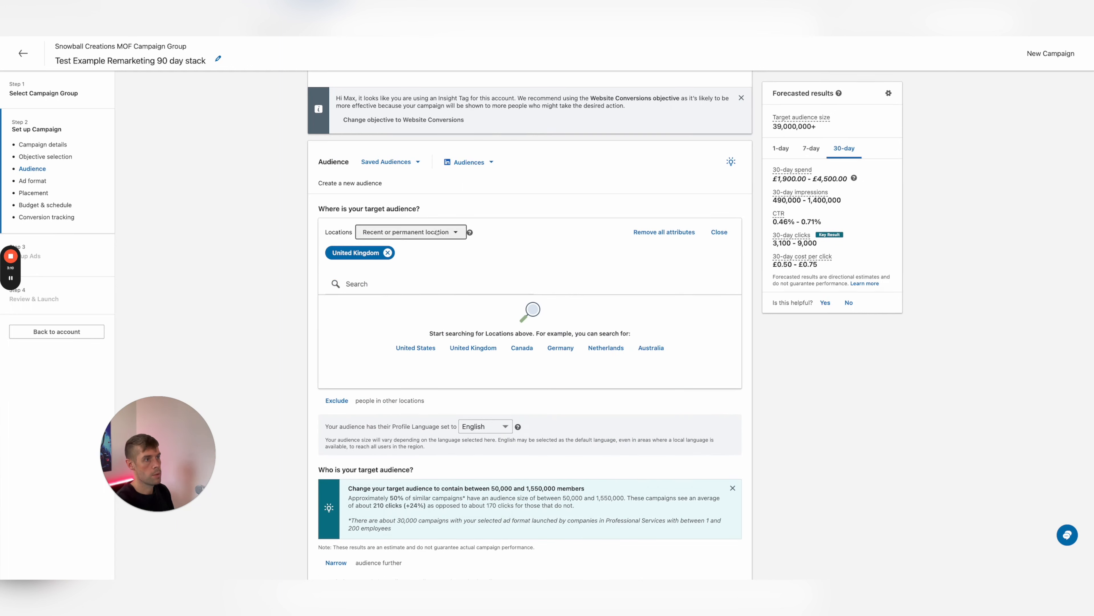
click(406, 234)
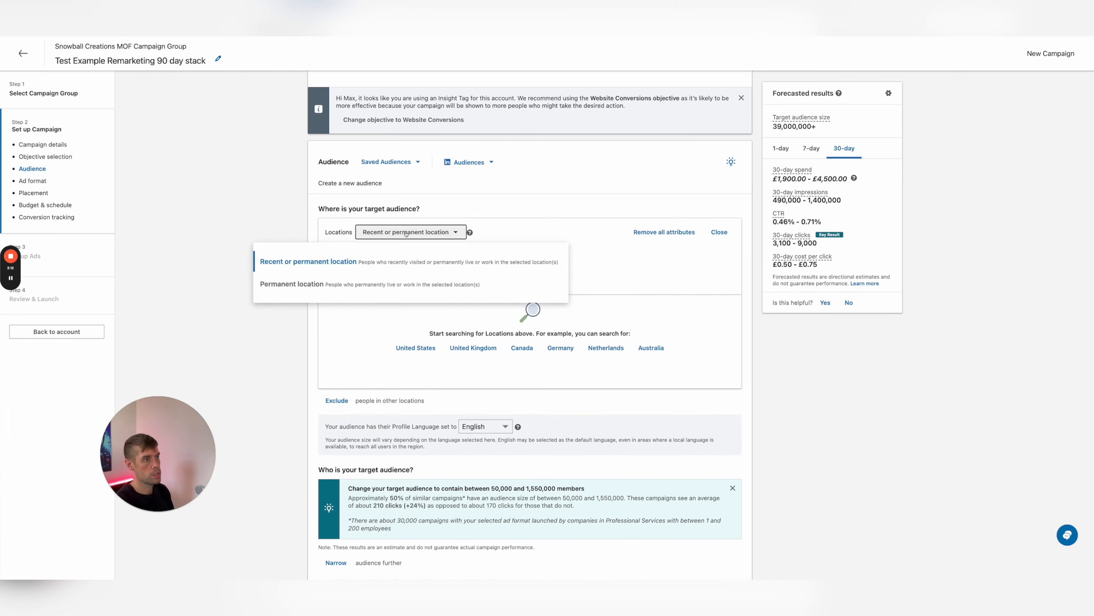
click(321, 285)
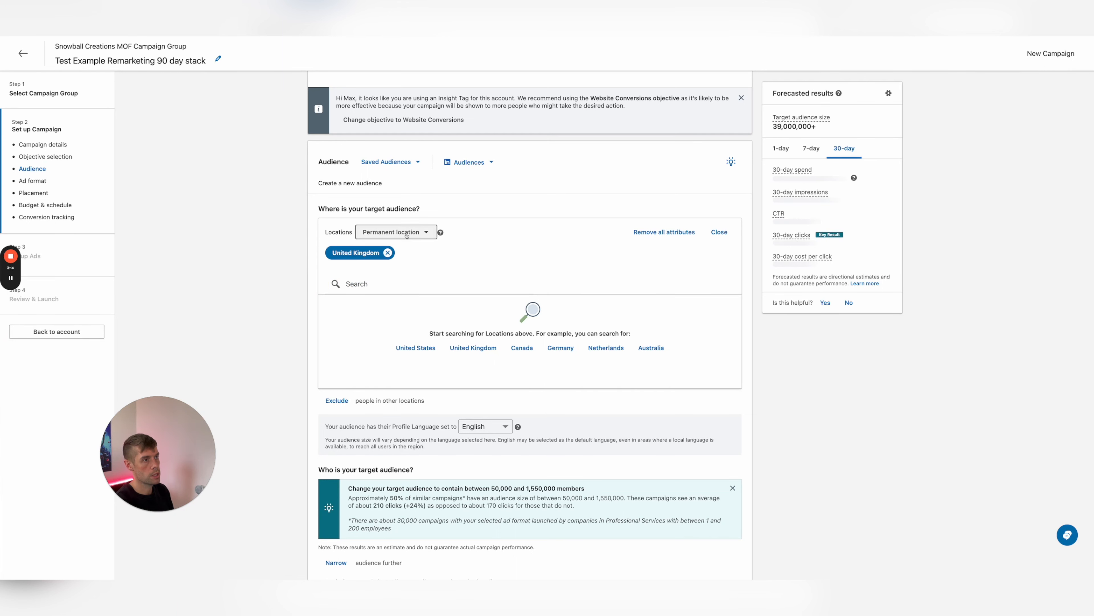
click(375, 217)
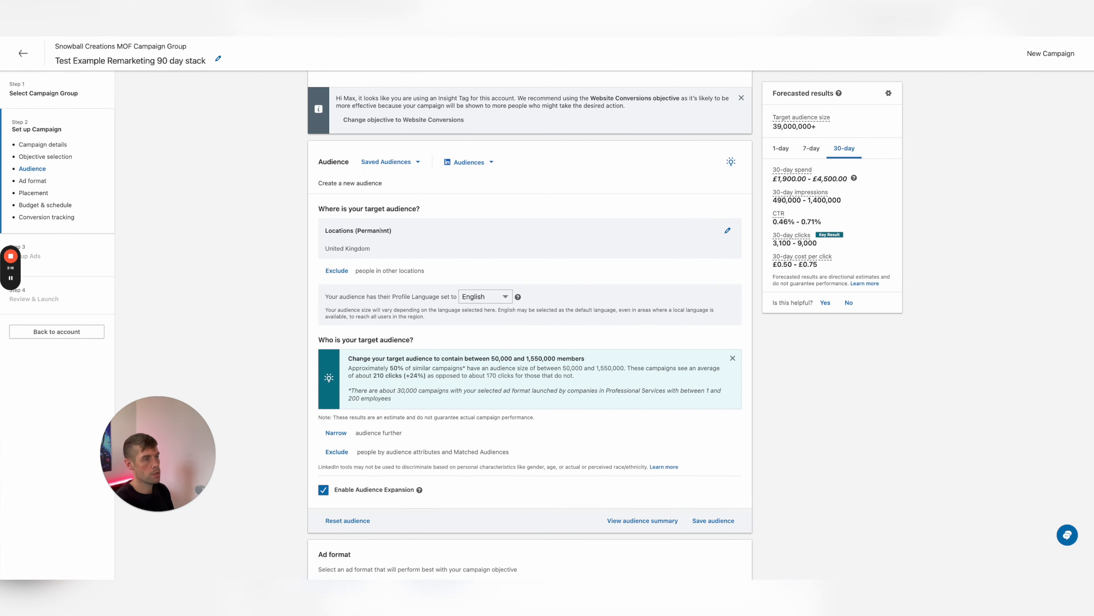
click(726, 232)
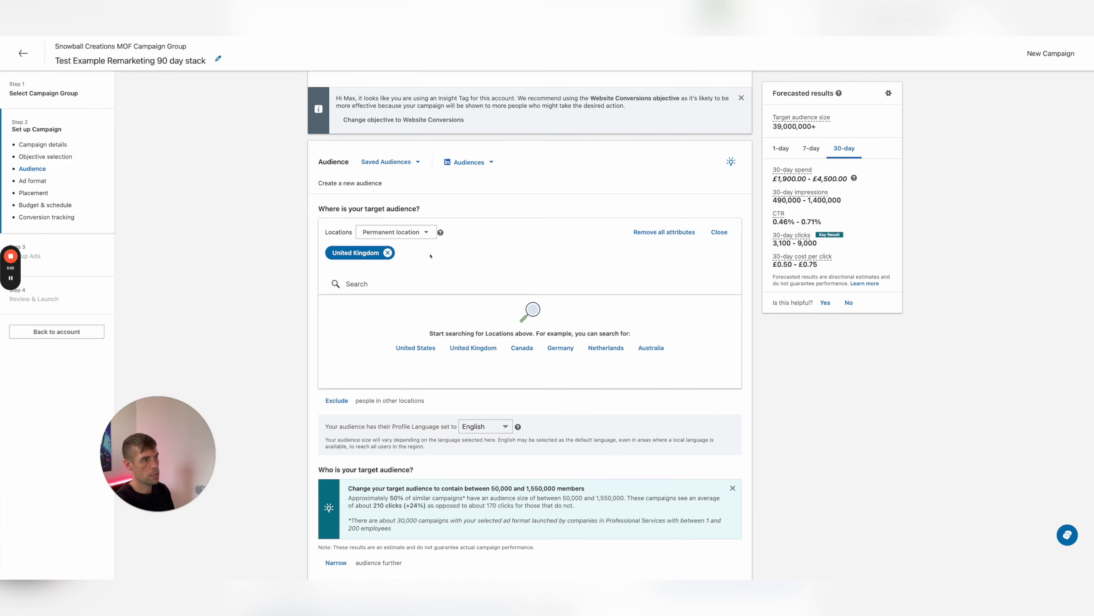
text(uni)
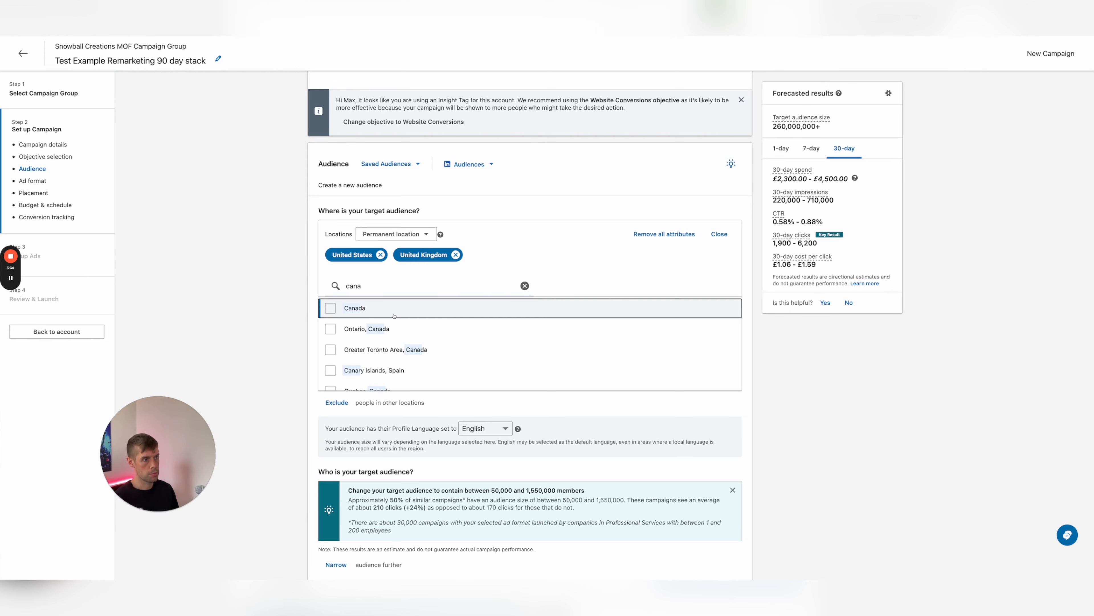
click(393, 309)
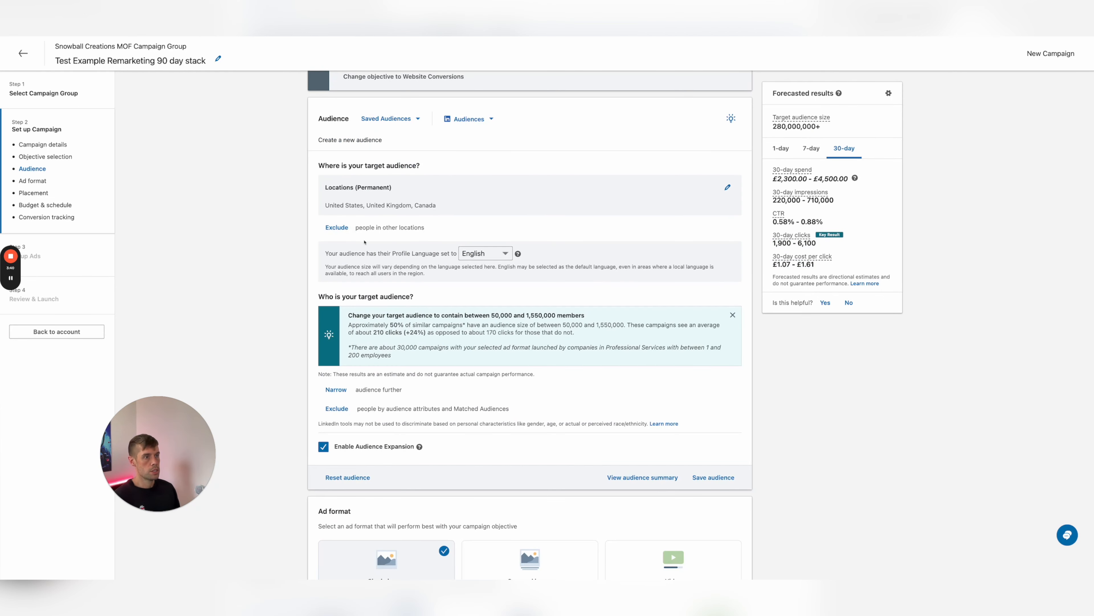
Step: Turn off Audience Expansion for the target audience
scroll(535, 244, down, 2)
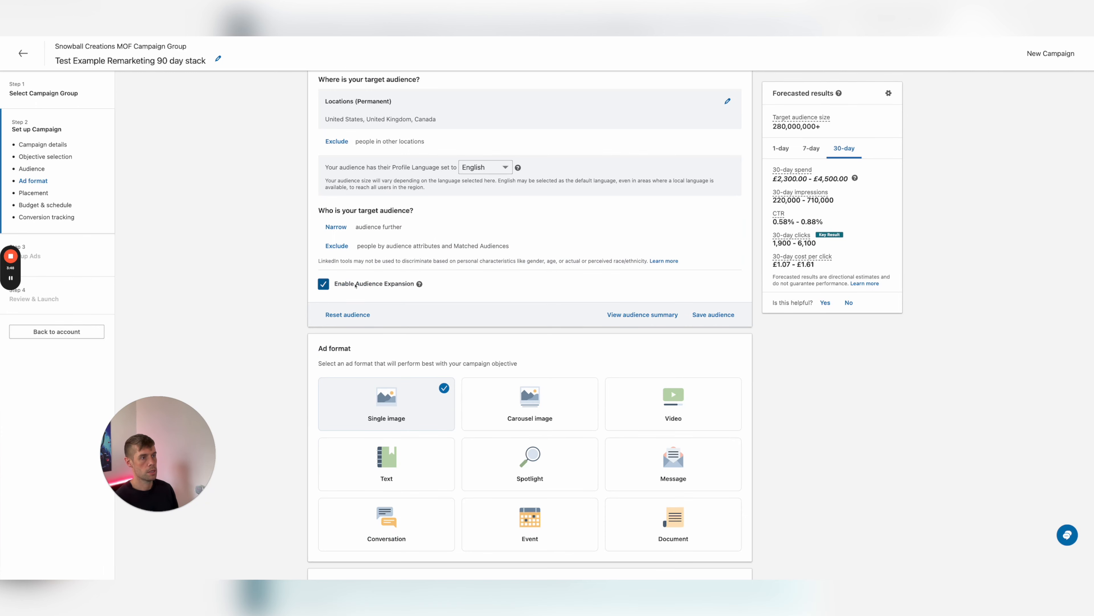
click(362, 283)
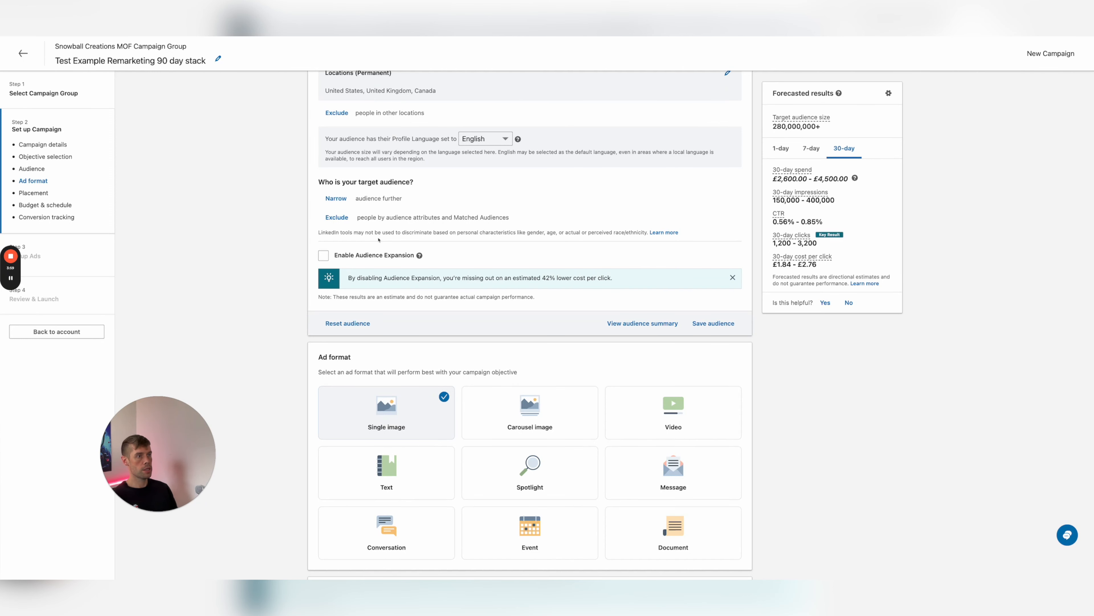
Step: Include the website retargeting audience "All Site Traffic SC (90 days)" in the target audience
scroll(499, 334, up, 4)
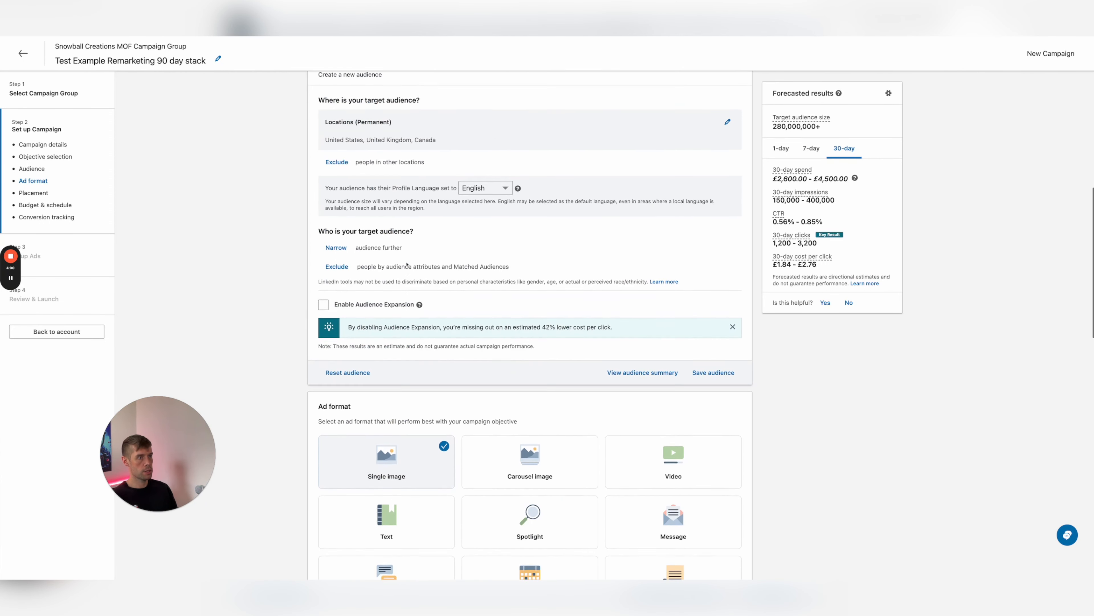
scroll(500, 334, down, 3)
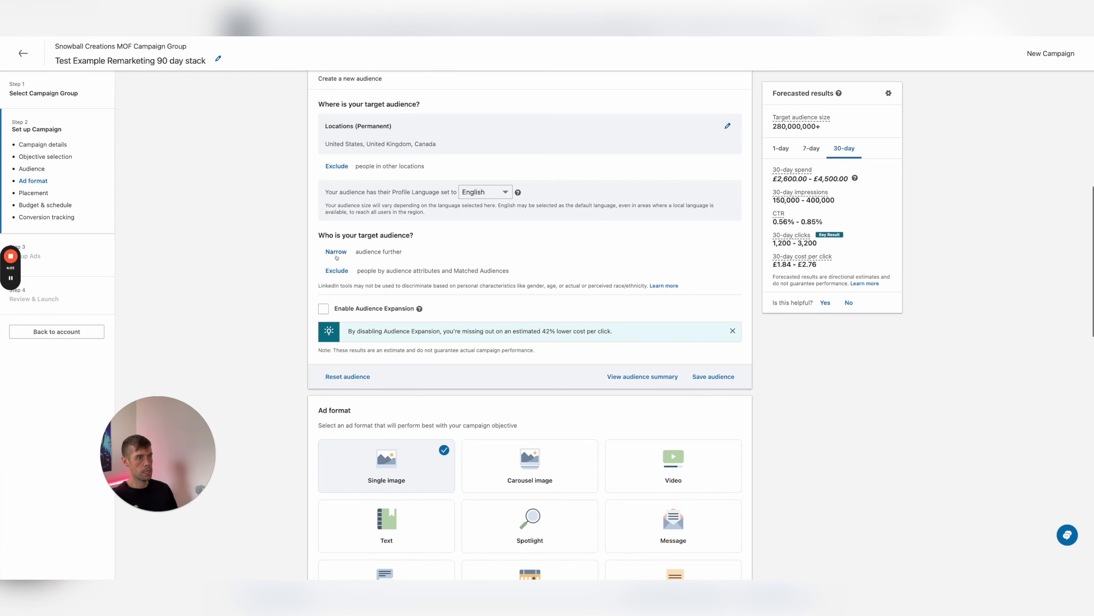
click(336, 252)
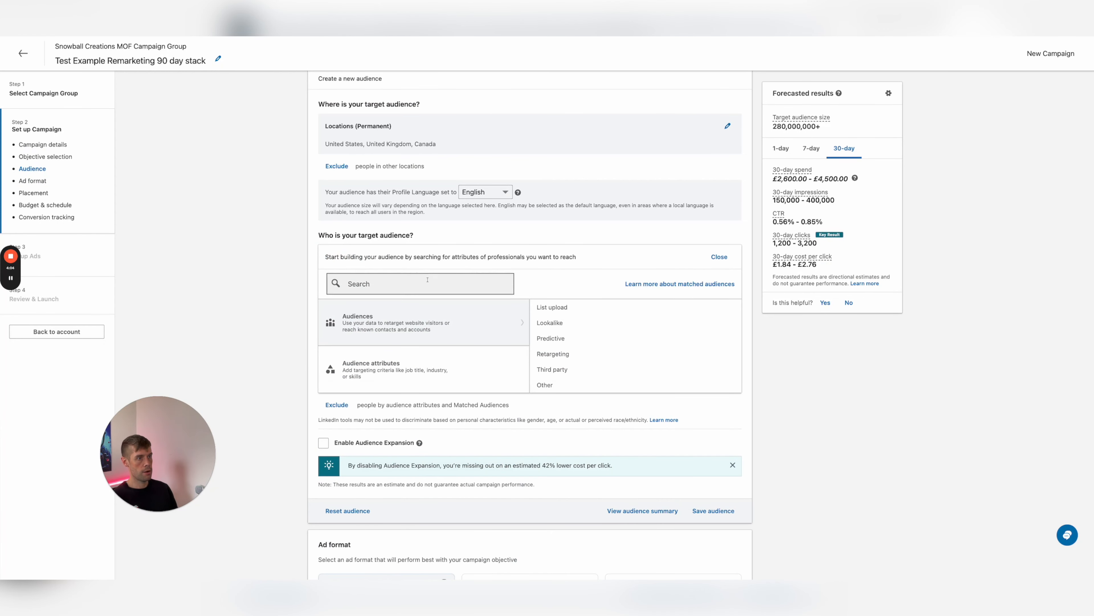
scroll(428, 437, up, 2)
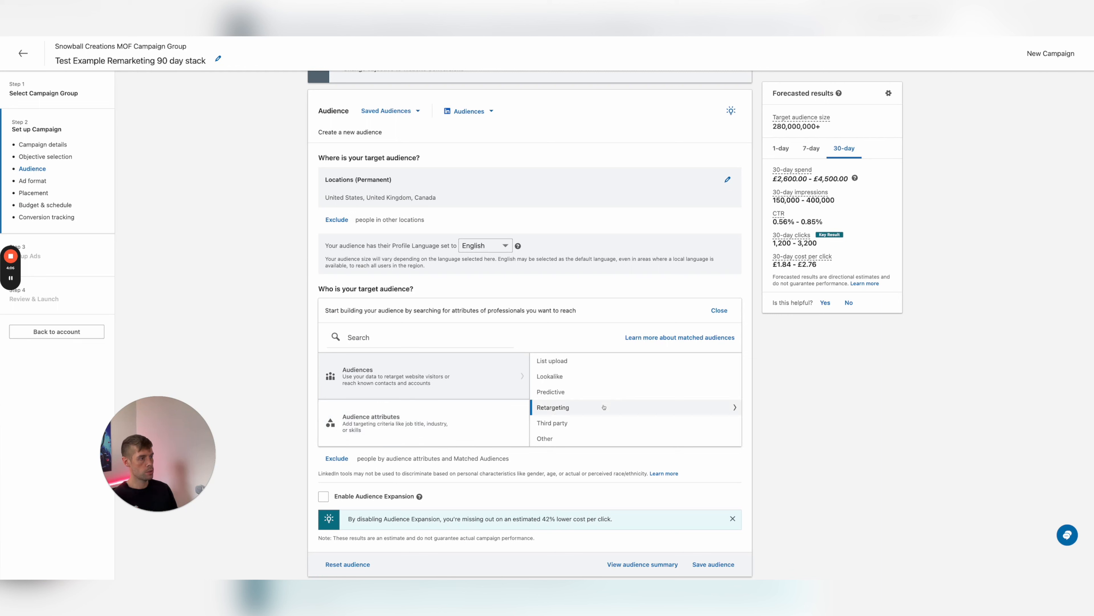
click(569, 407)
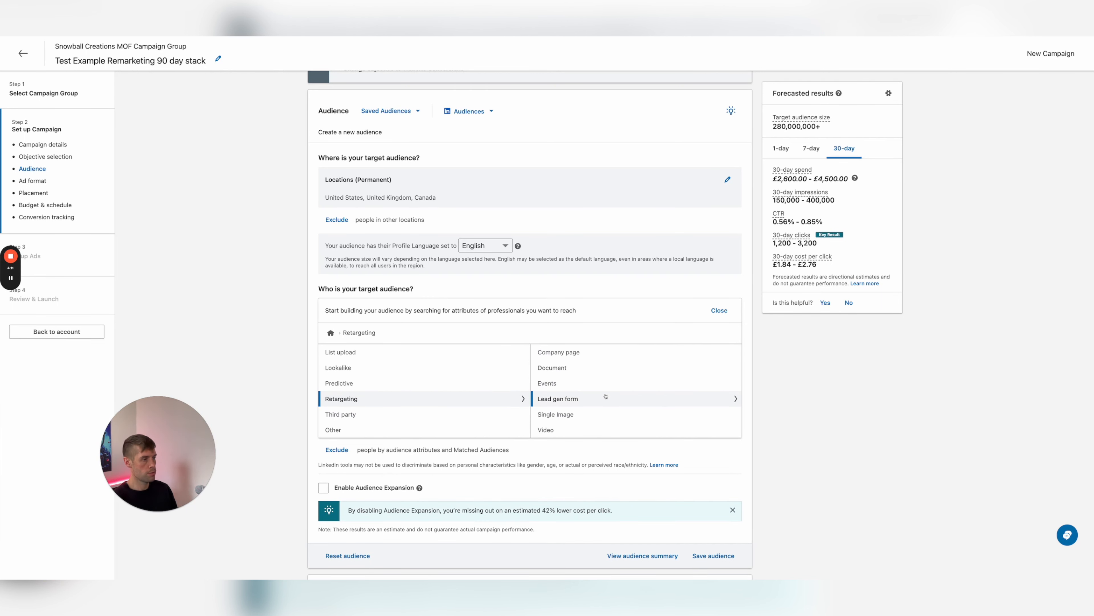
scroll(577, 405, down, 1)
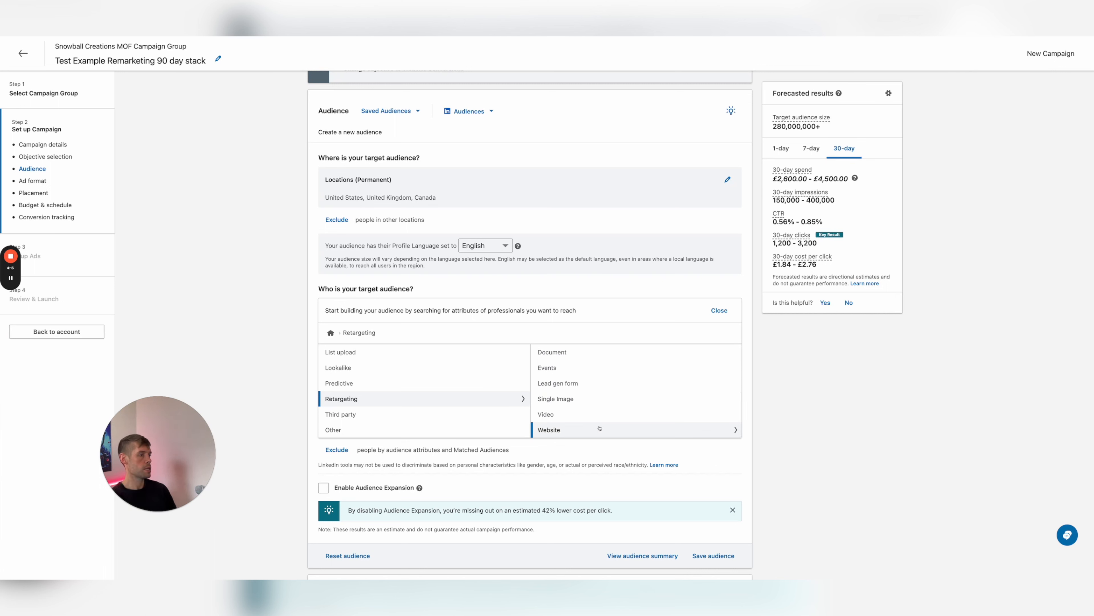
click(600, 428)
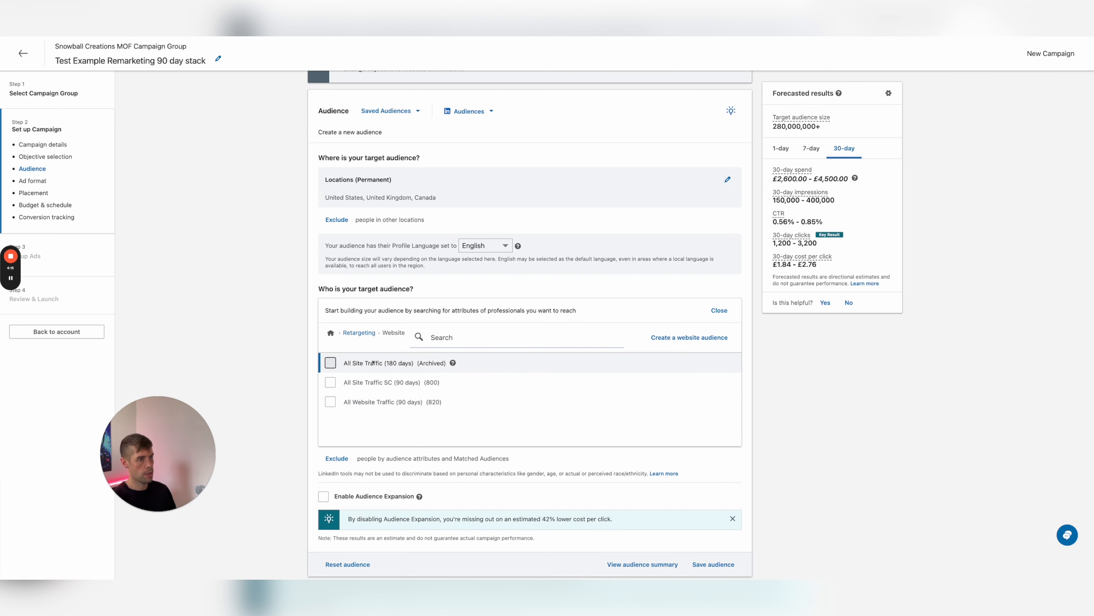
click(368, 383)
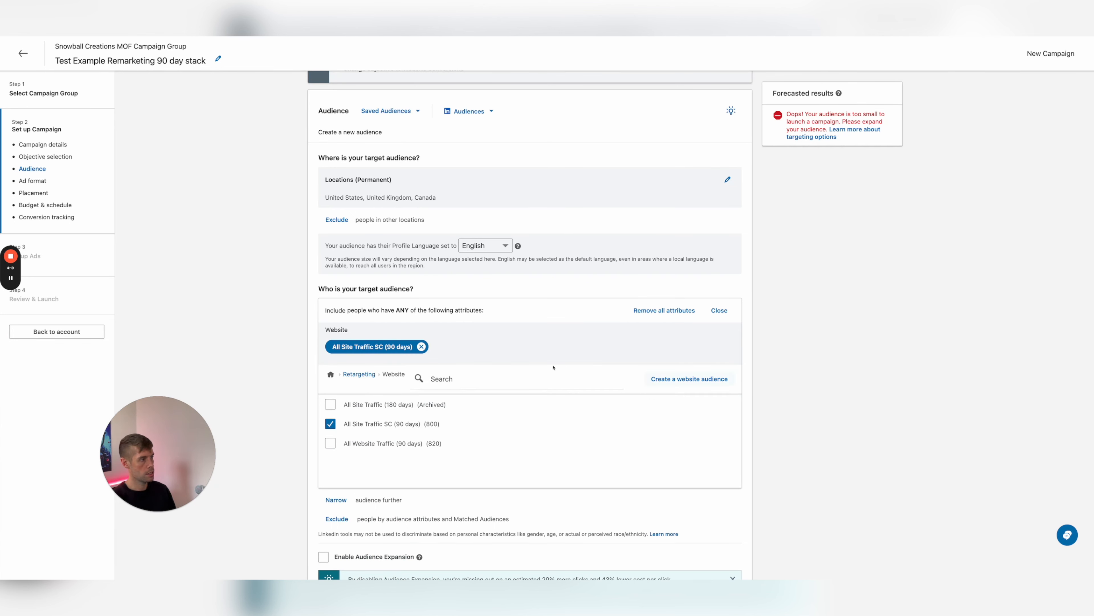
Step: Add the video retargeting audience "Video Views - All Videos 25% viewed (90 days)" to the included audiences
click(361, 374)
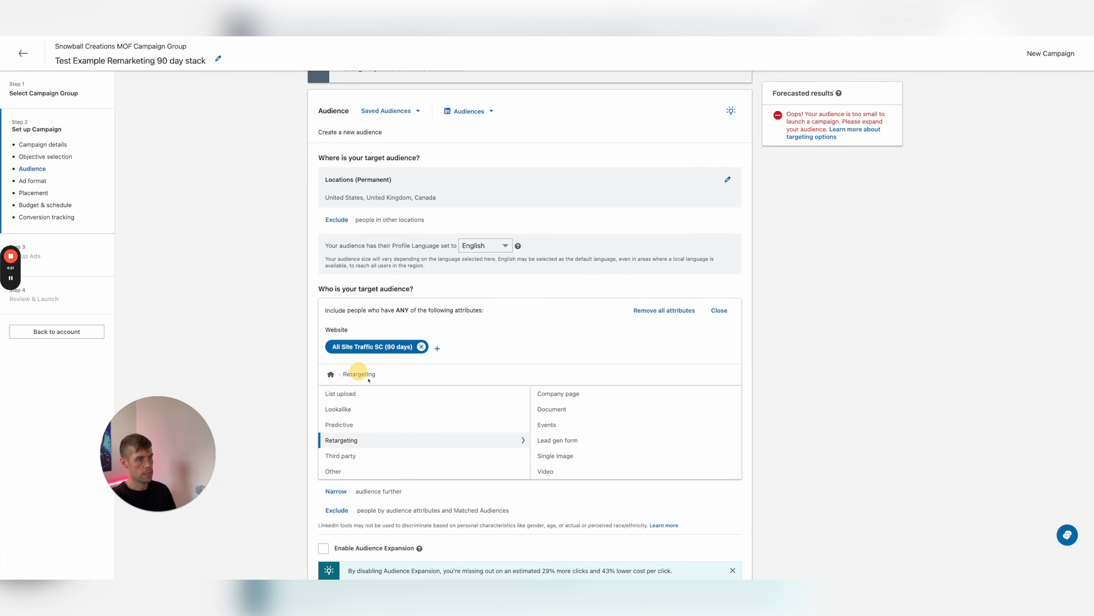
scroll(567, 470, down, 1)
click(566, 469)
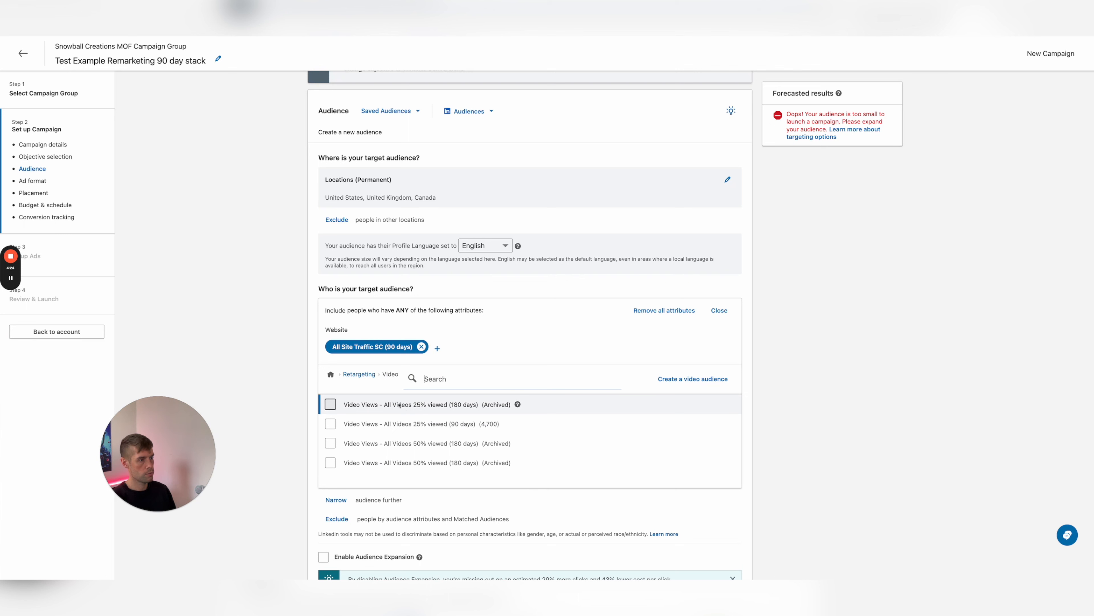
click(401, 430)
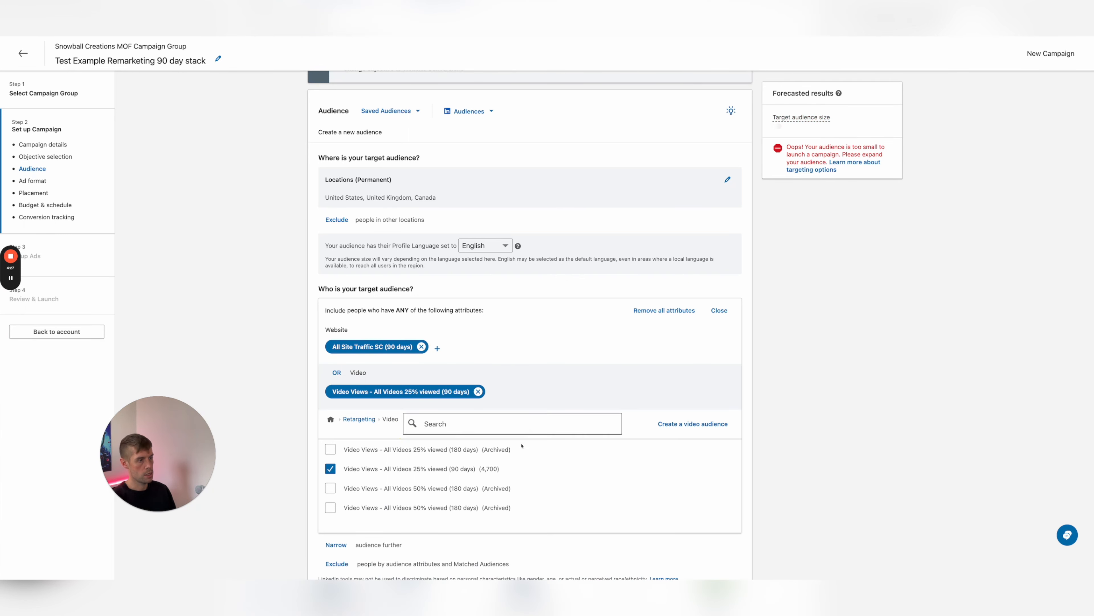
Step: Add the company page retargeting audience "All Company Page Visitors (90 days)" to the included audiences
click(359, 421)
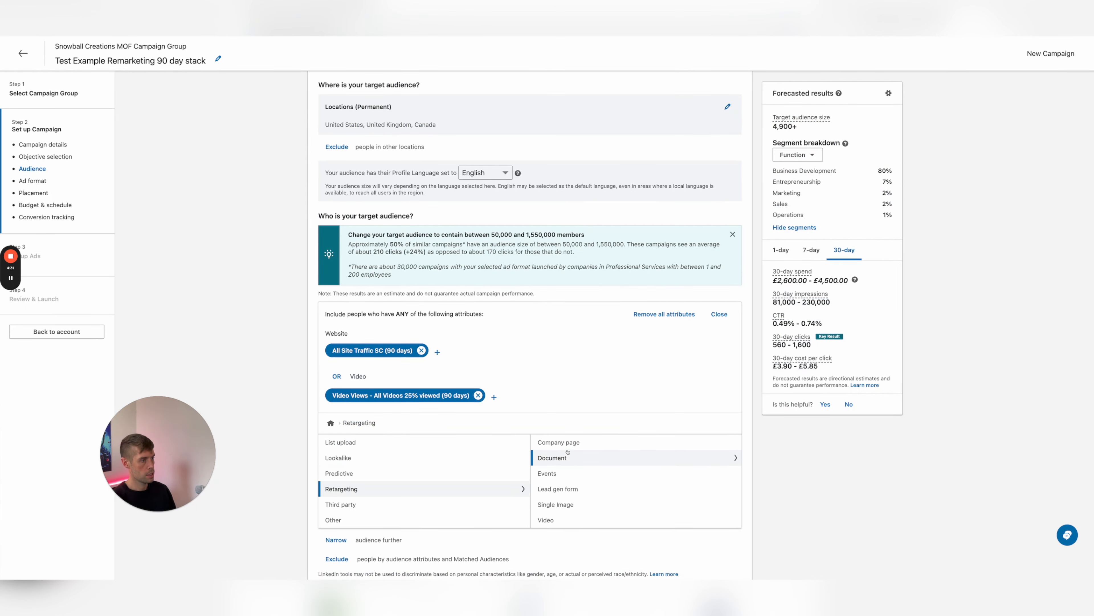
click(558, 442)
click(375, 451)
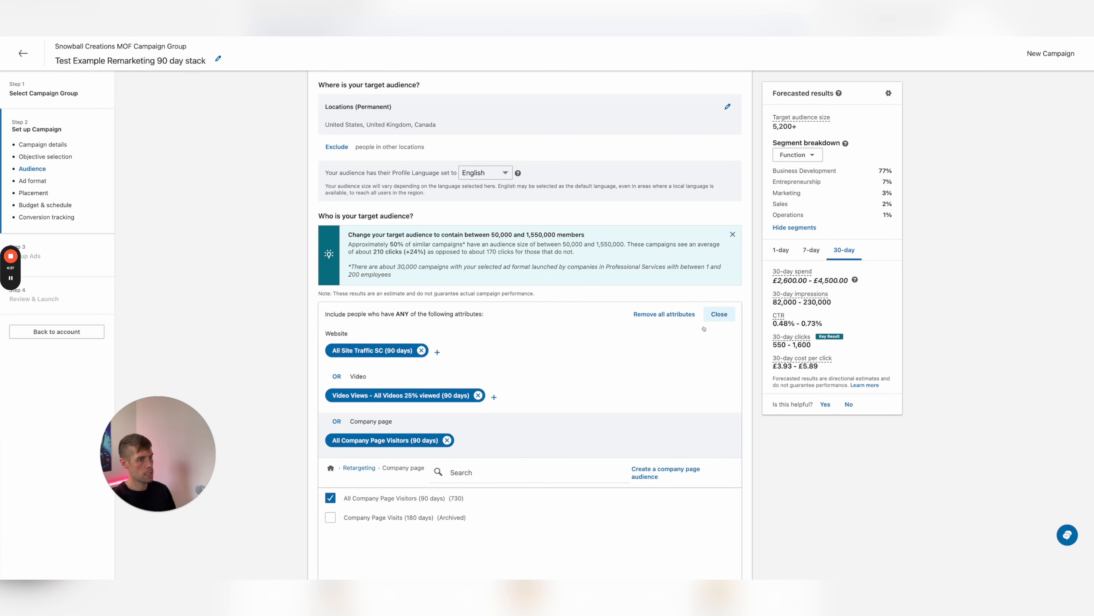
Step: Add the lead gen form retargeting audience "All Lead Gen Forms Opened (90 days) (Includes submits)" and finish editing the included audiences
click(358, 468)
scroll(577, 464, down, 1)
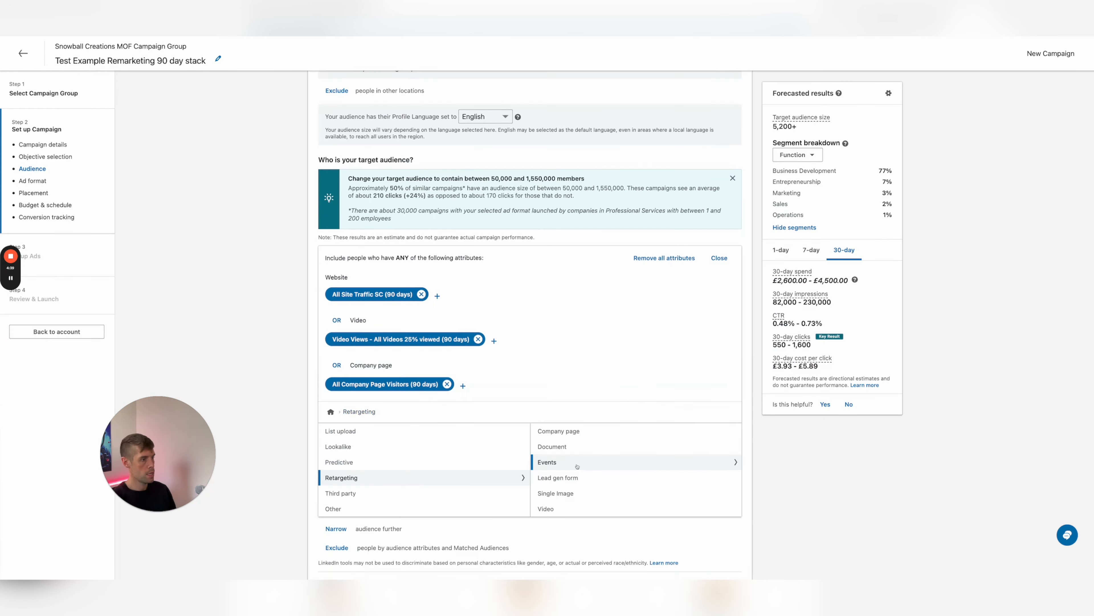
click(571, 478)
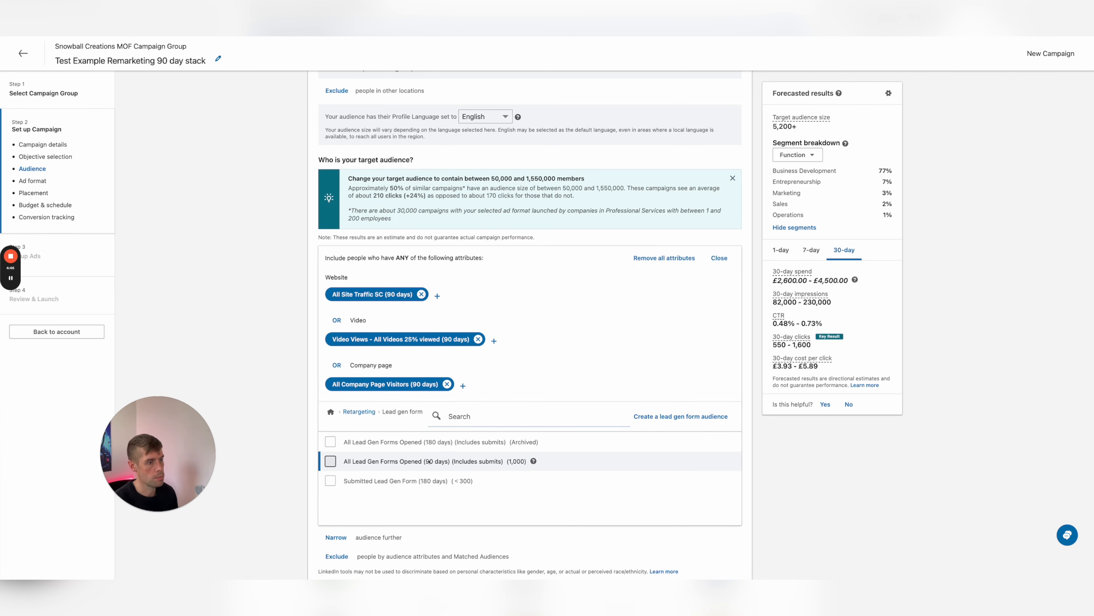
click(409, 463)
click(719, 258)
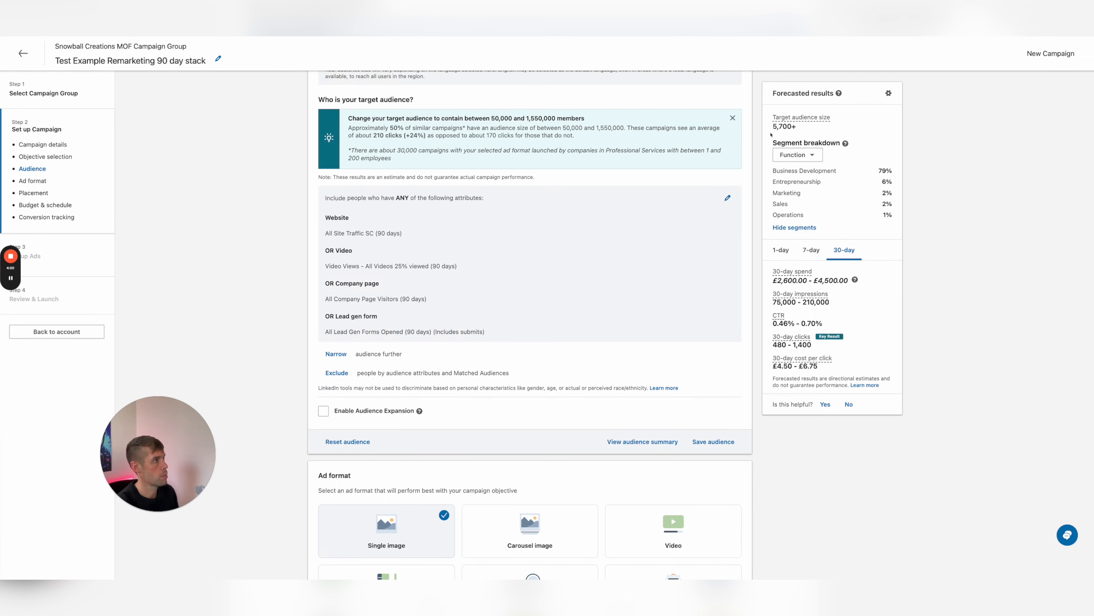
Step: Exclude the lead gen form retargeting audience "Submitted Lead Gen Form (180 days)" from the target audience
scroll(459, 242, down, 2)
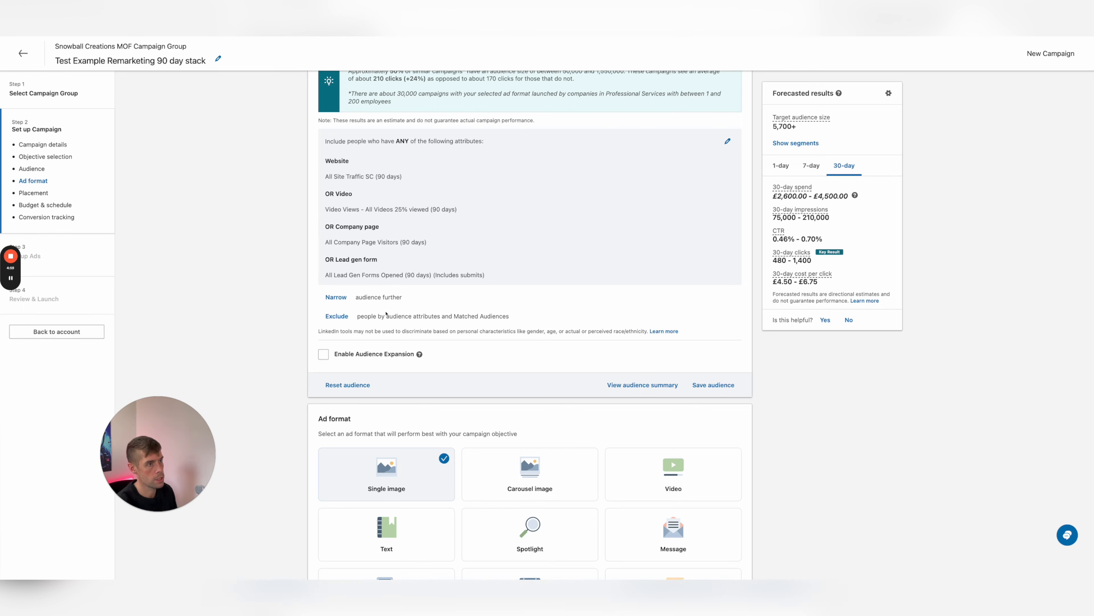
click(338, 317)
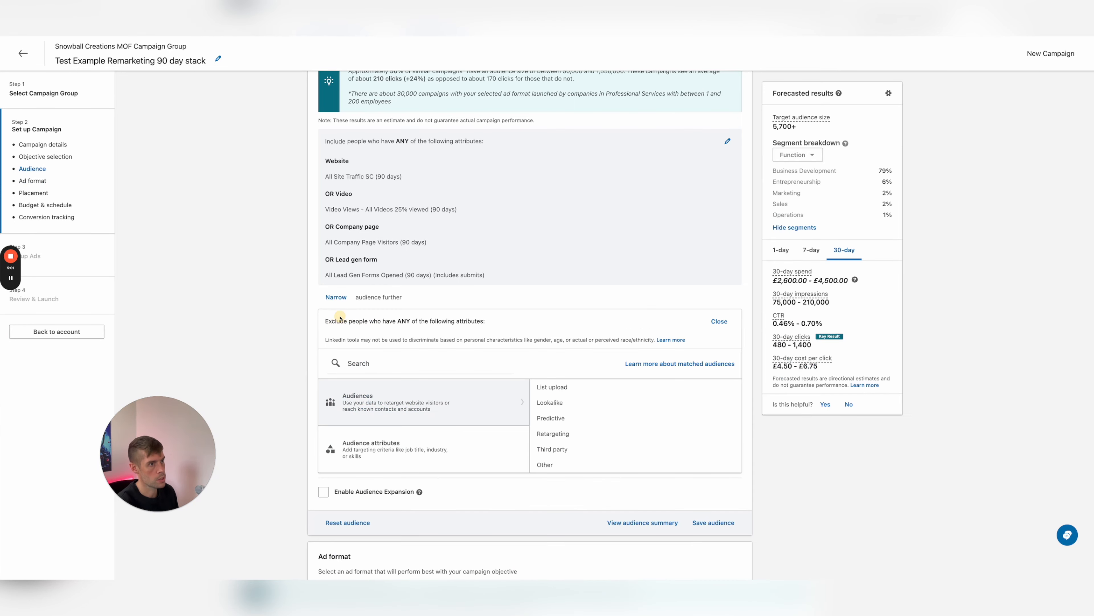
click(567, 435)
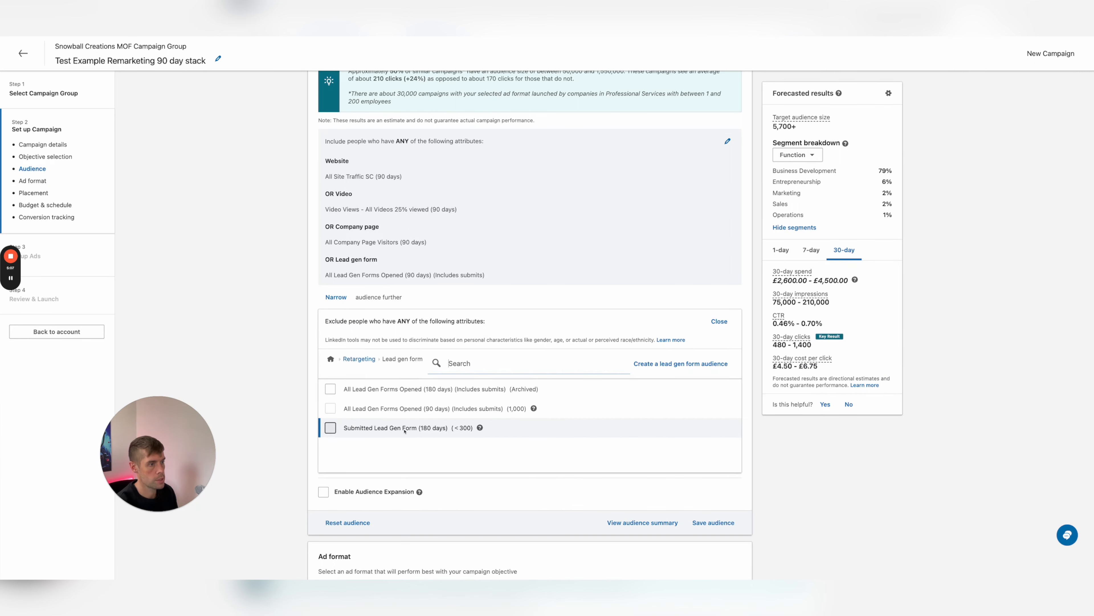
click(405, 428)
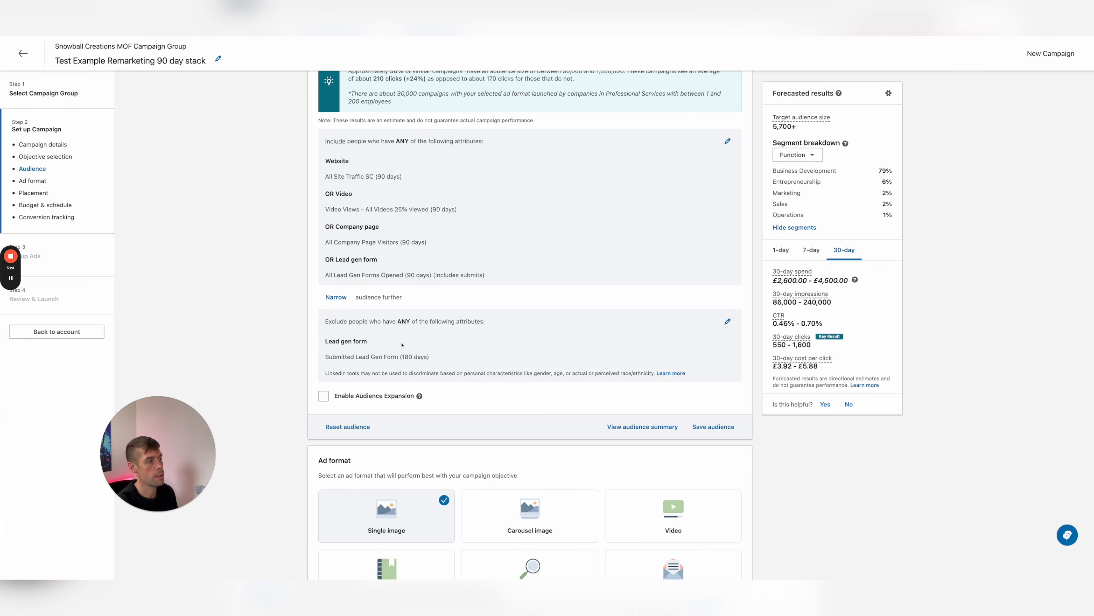
Step: Try to narrow the audience by the job seniorities Unpaid, Training, Senior and Entry
scroll(365, 398, up, 1)
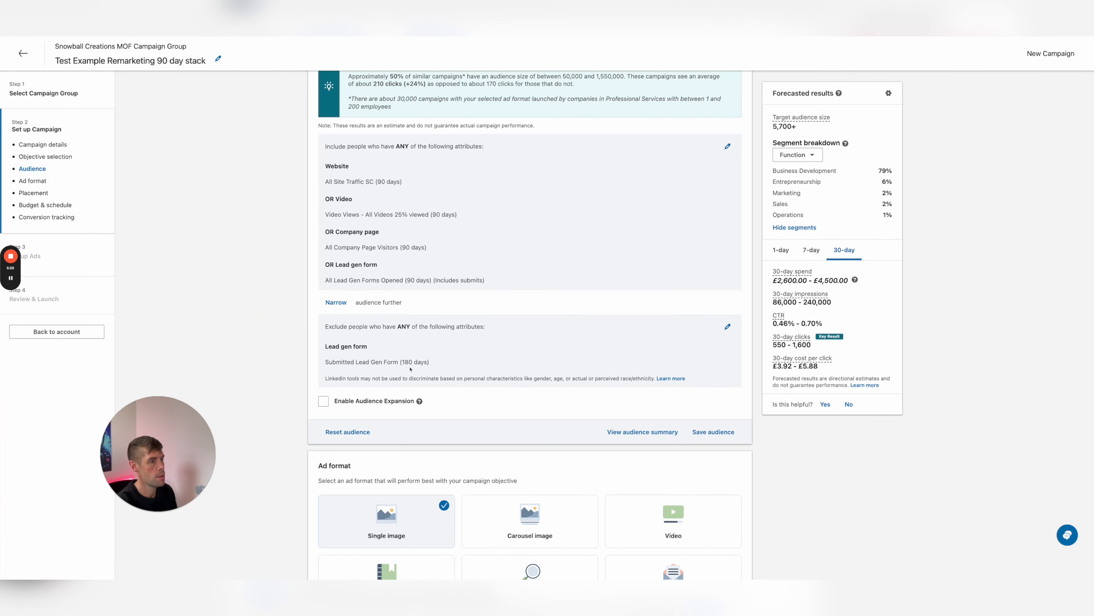
scroll(408, 369, down, 1)
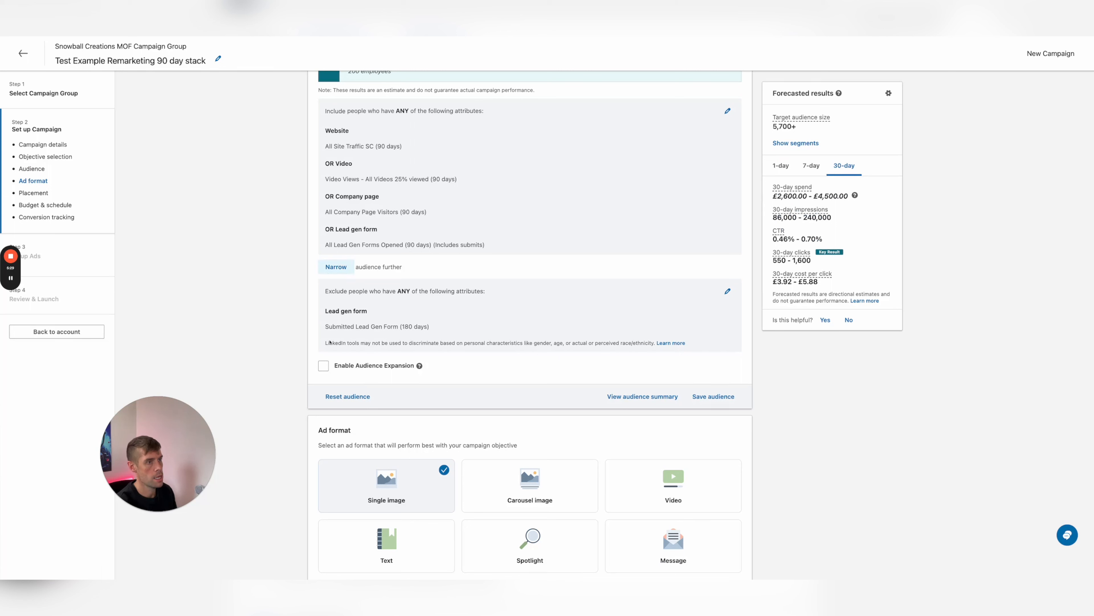
click(336, 267)
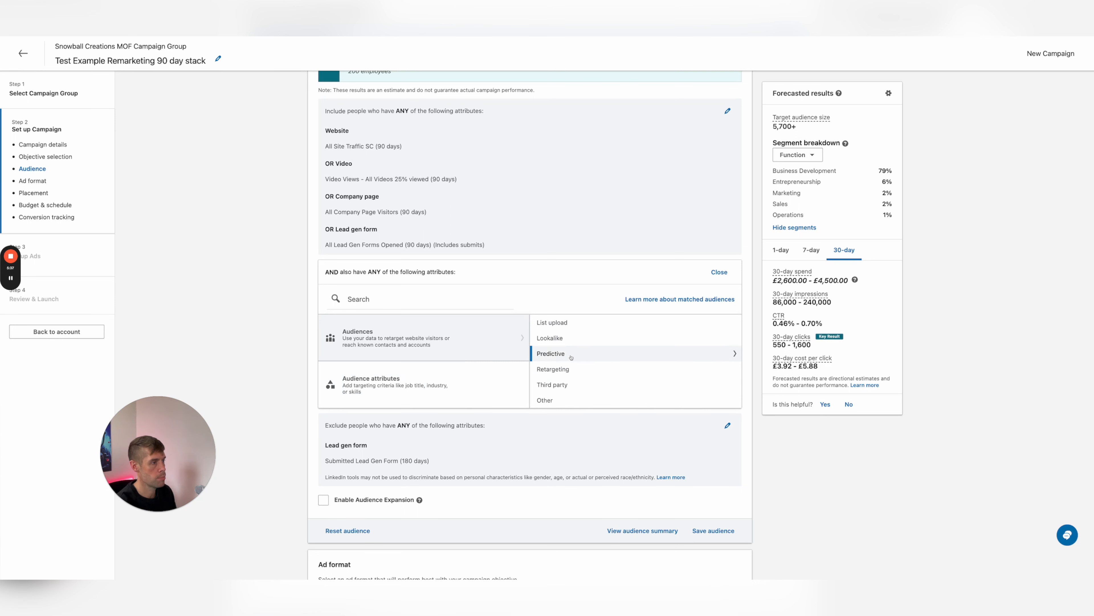
click(374, 390)
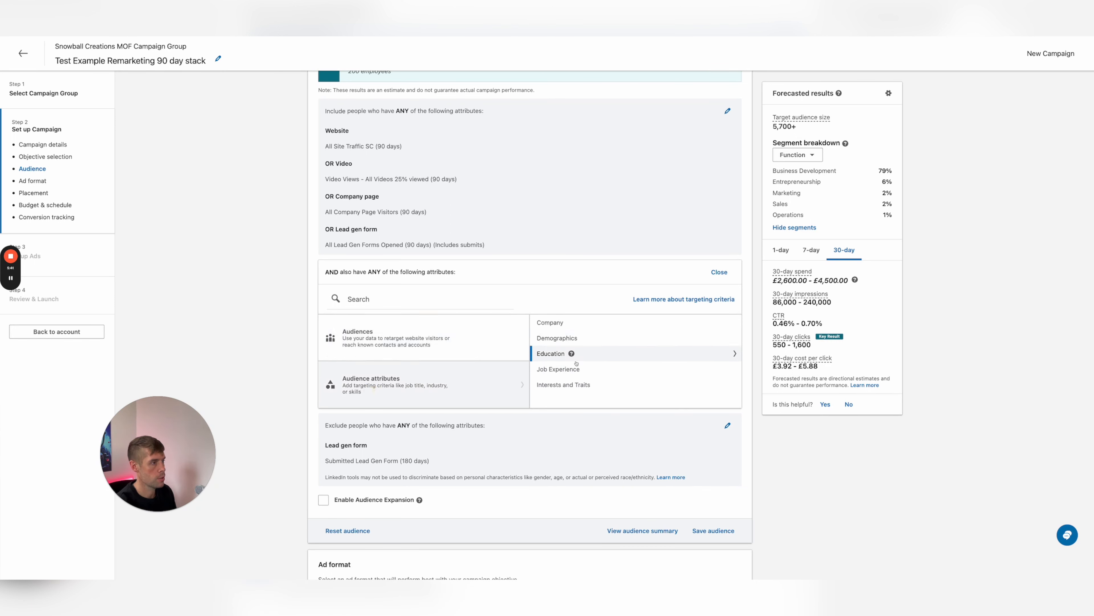
click(553, 350)
click(348, 360)
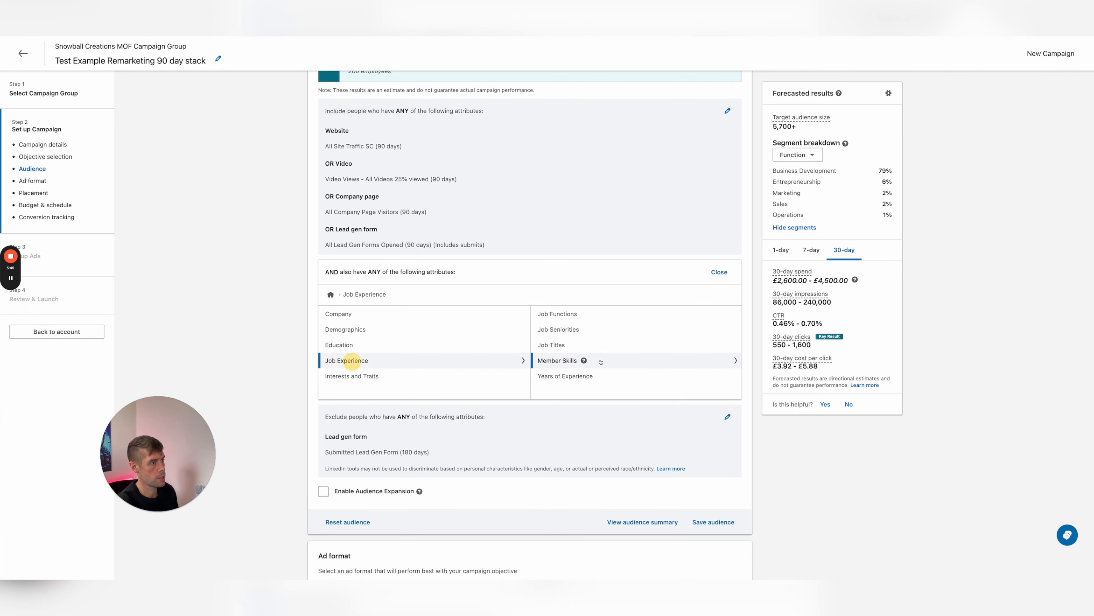
click(557, 329)
click(330, 324)
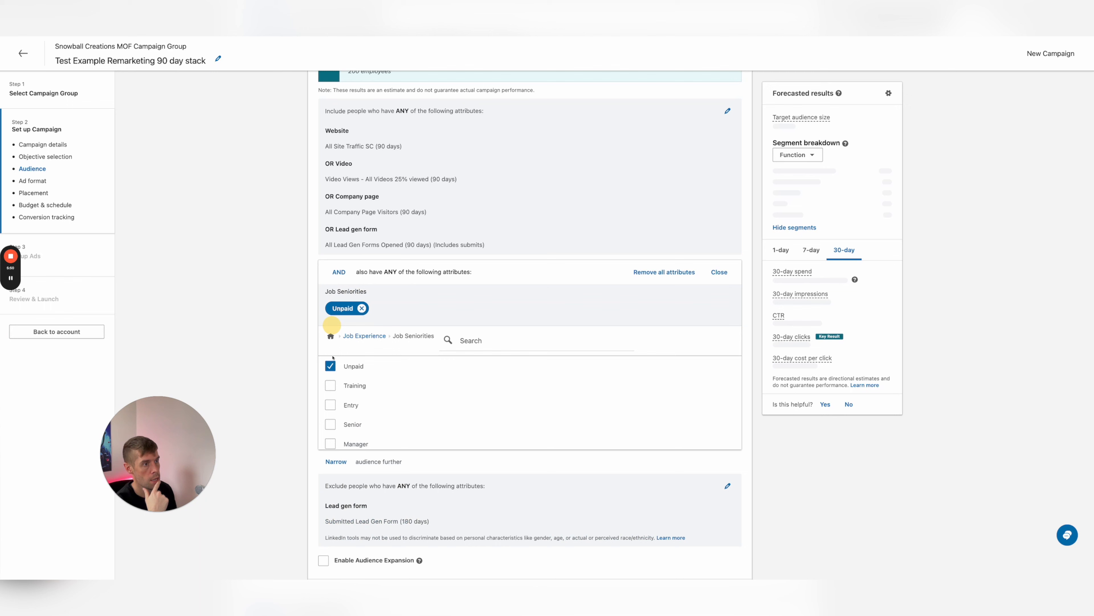
click(330, 383)
scroll(329, 414, down, 2)
click(330, 347)
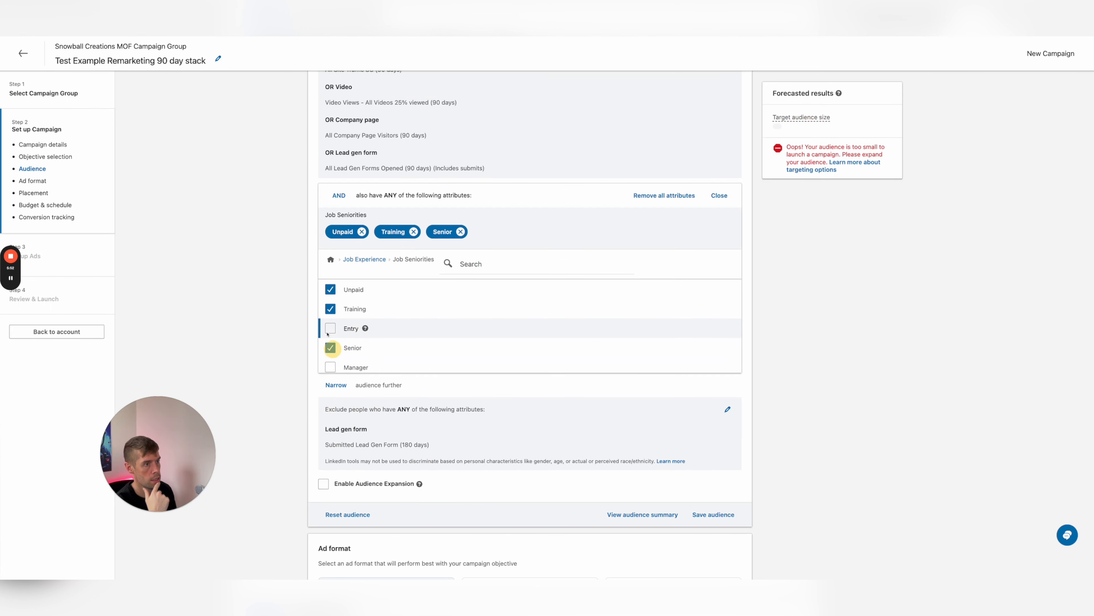
click(330, 328)
scroll(345, 345, down, 1)
scroll(345, 344, down, 3)
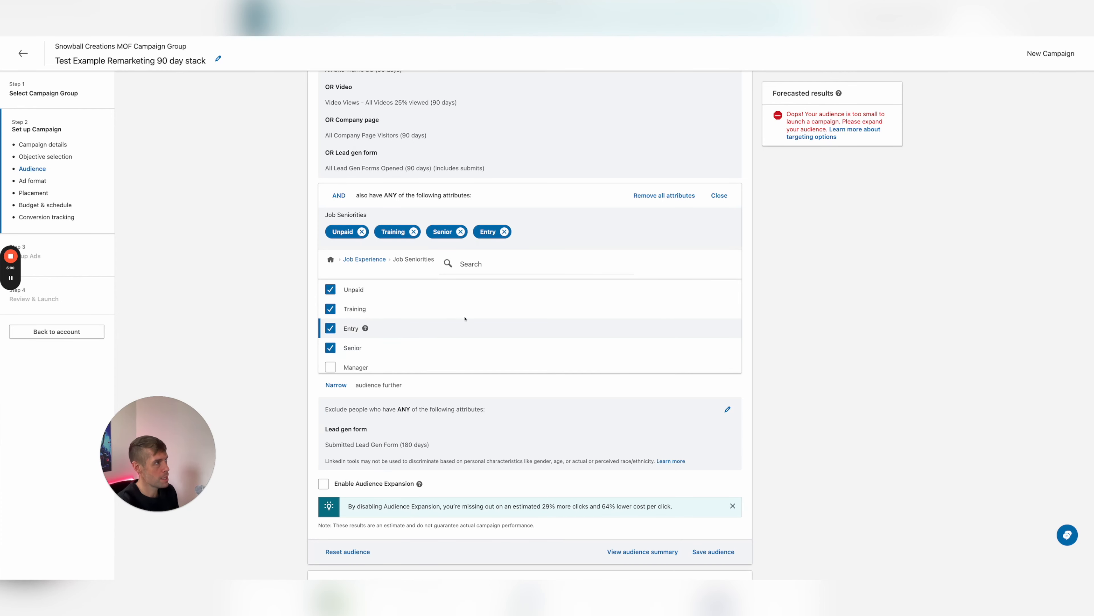
scroll(478, 313, up, 1)
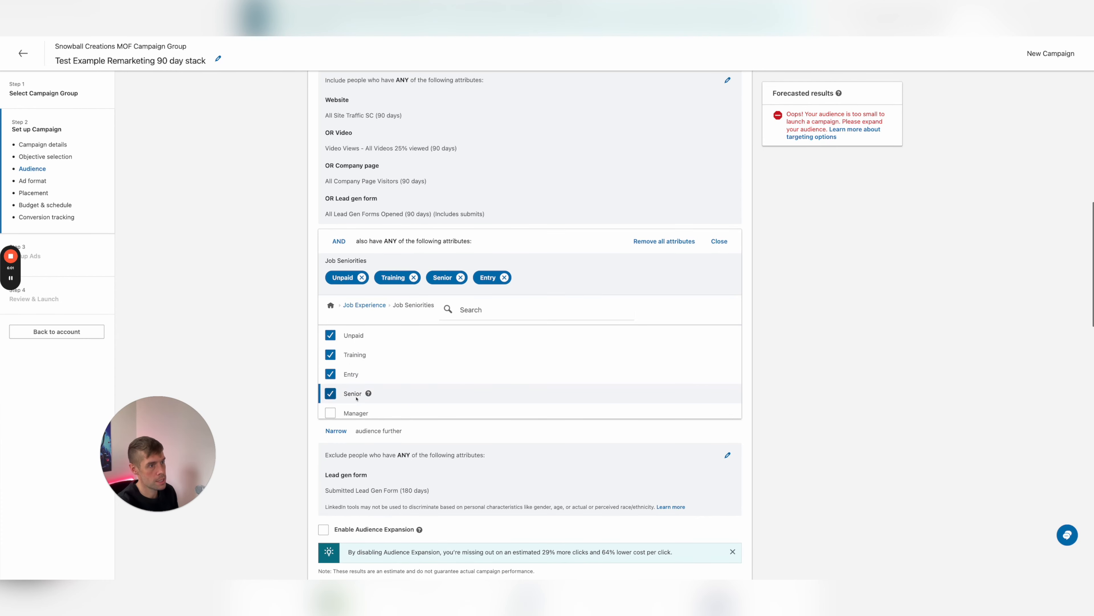
Step: Remove the Senior, Entry, Training and Unpaid seniorities and close the narrowing criteria without any attributes
click(331, 394)
click(331, 373)
click(330, 354)
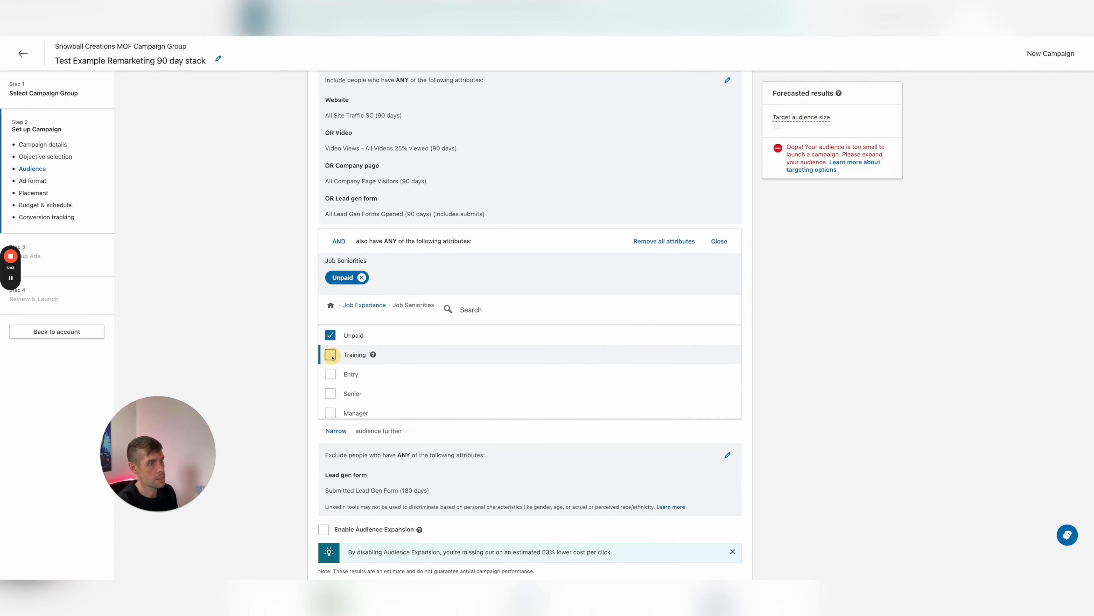
click(335, 340)
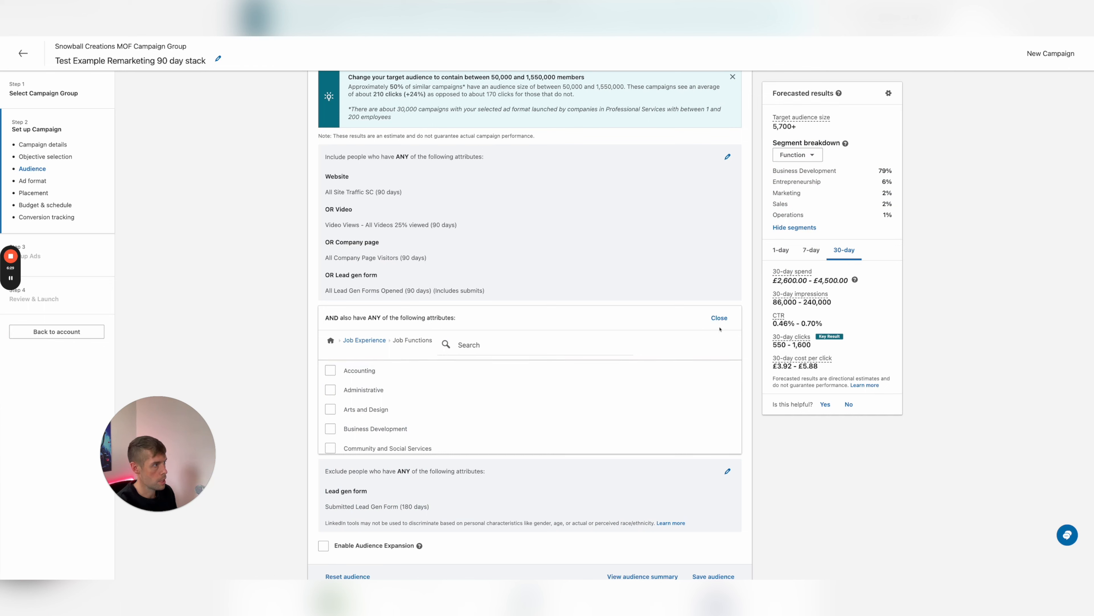
click(719, 317)
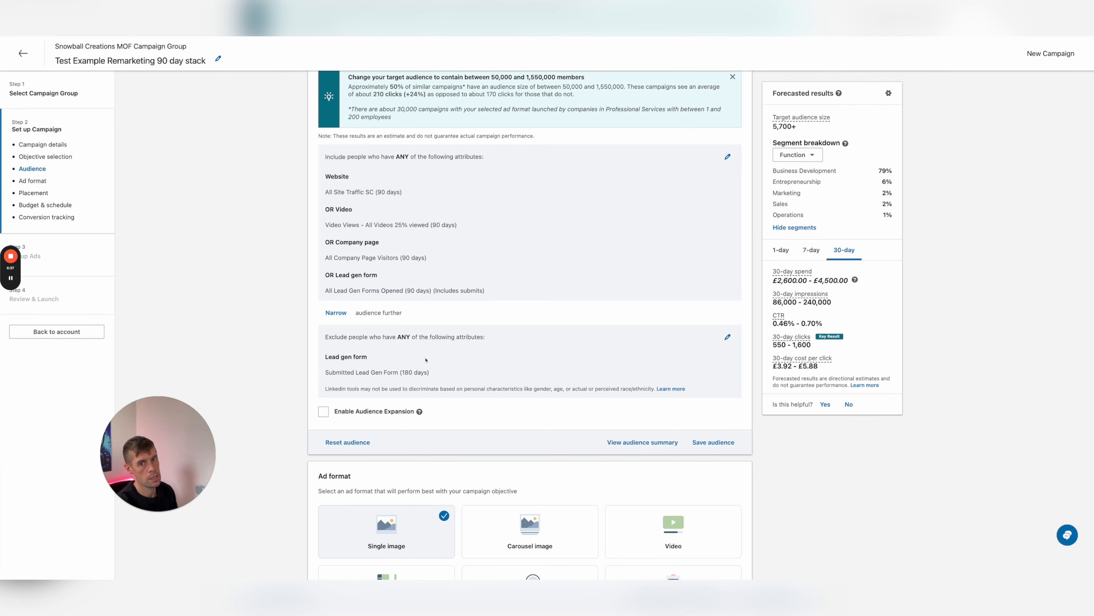
Step: Set the campaign's ad format to Video
scroll(454, 281, down, 5)
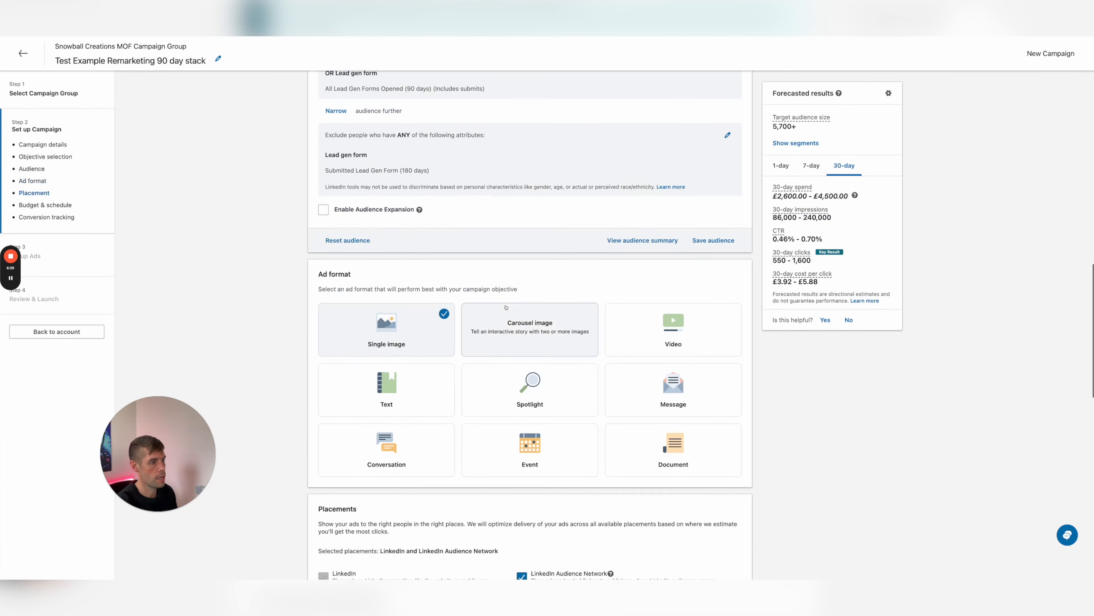
scroll(295, 311, down, 2)
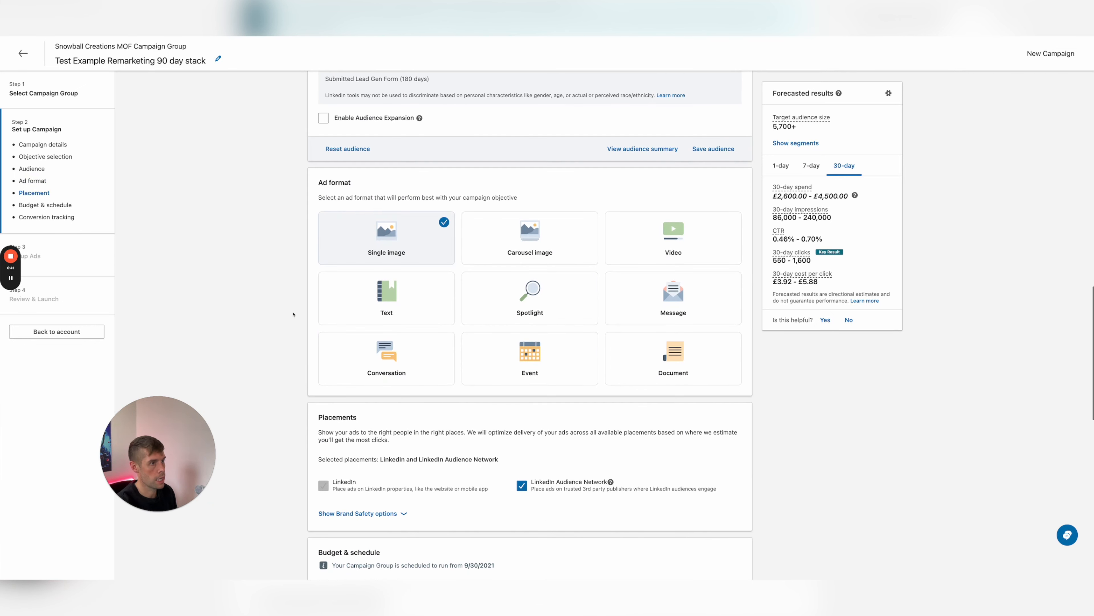
scroll(689, 217, down, 2)
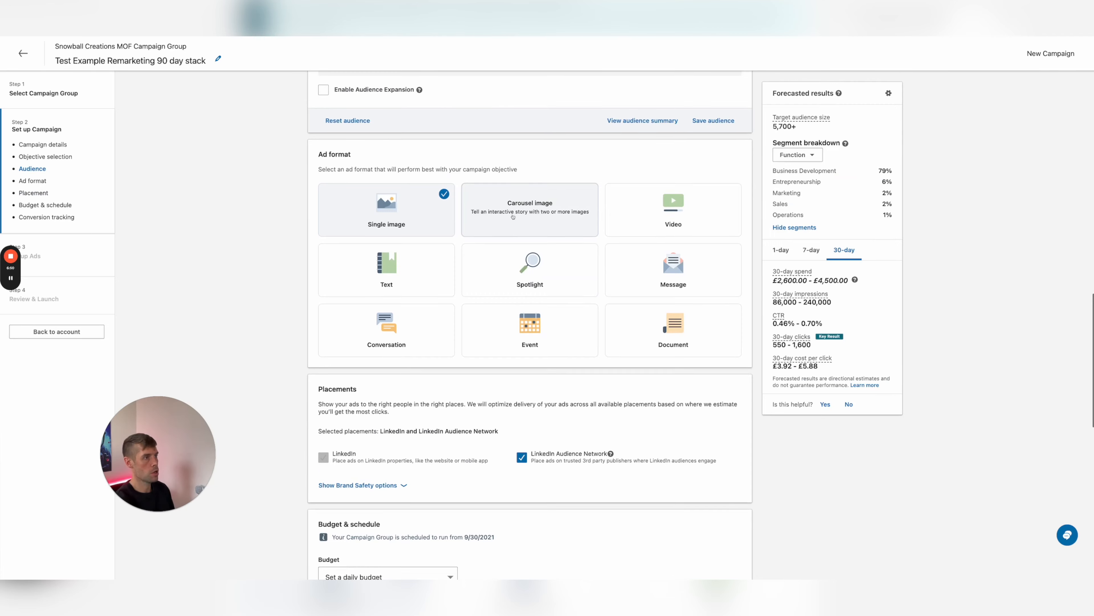
scroll(517, 219, up, 2)
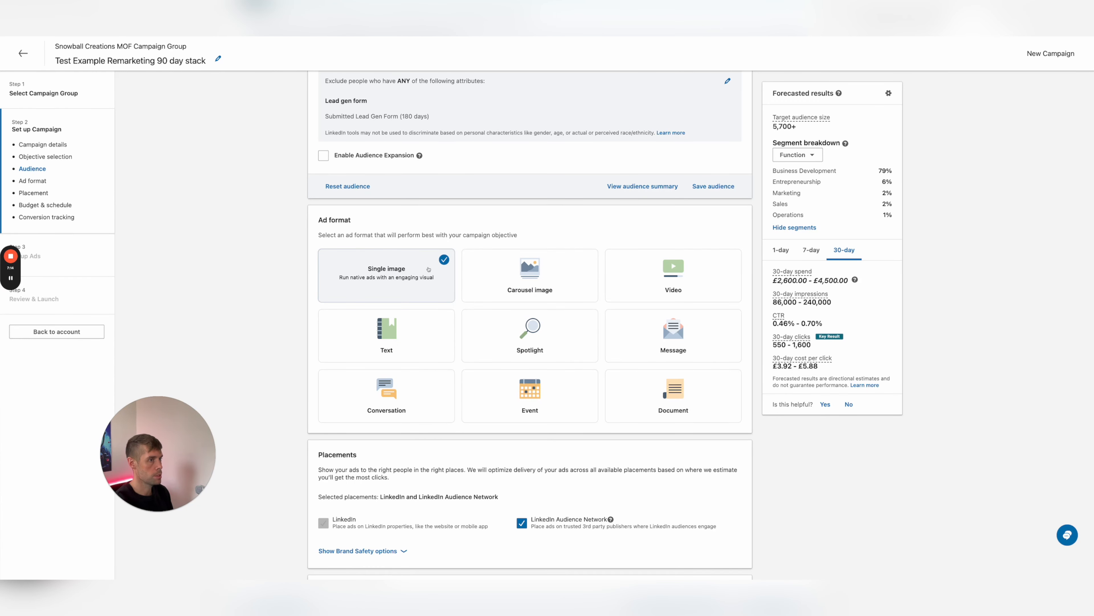
scroll(560, 267, down, 2)
click(672, 194)
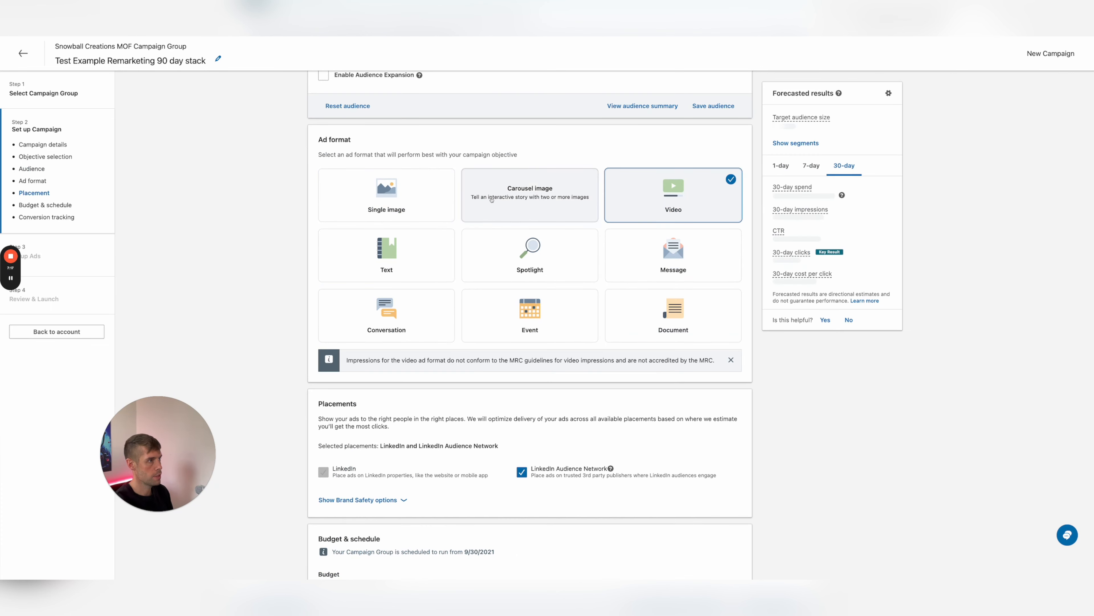
Step: Remove LinkedIn Audience Network from the campaign placements and dismiss the resulting recommendation
scroll(561, 336, down, 2)
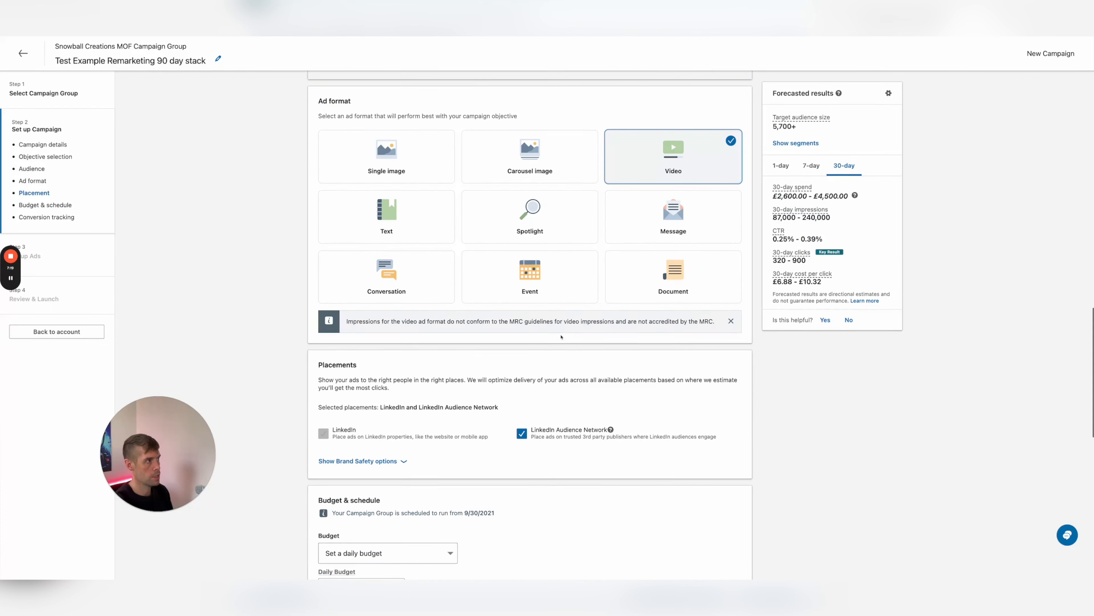
scroll(561, 336, up, 2)
scroll(474, 319, down, 5)
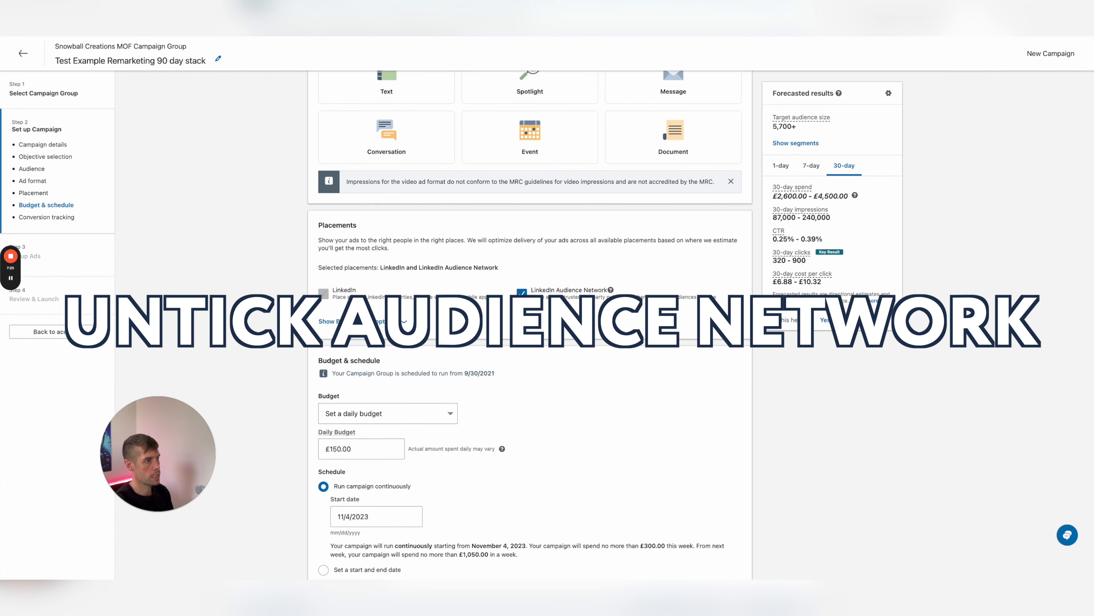
click(522, 292)
scroll(237, 272, down, 1)
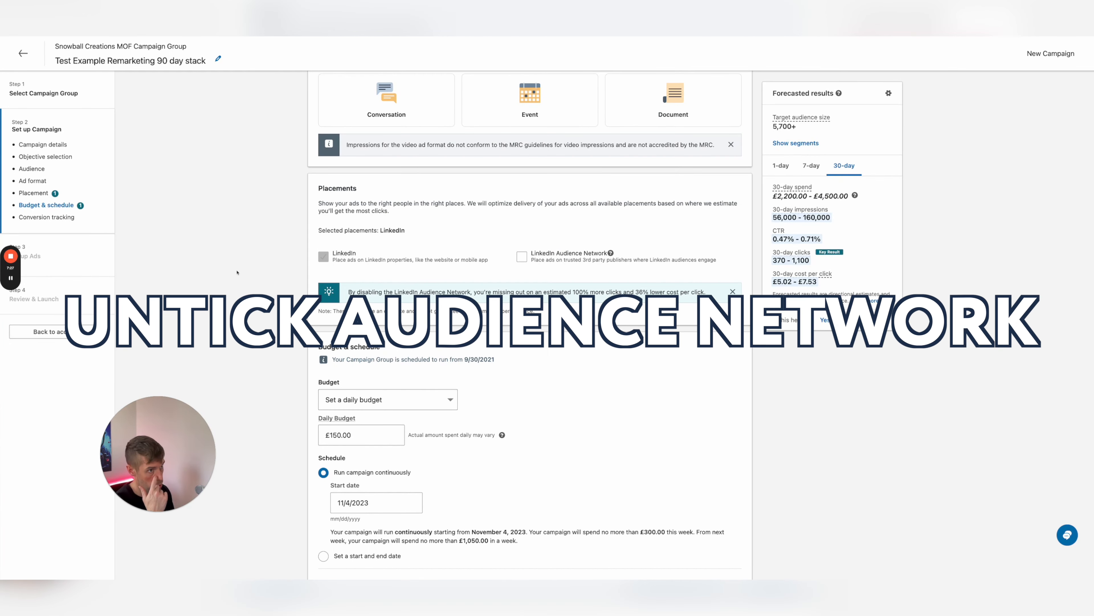
click(732, 292)
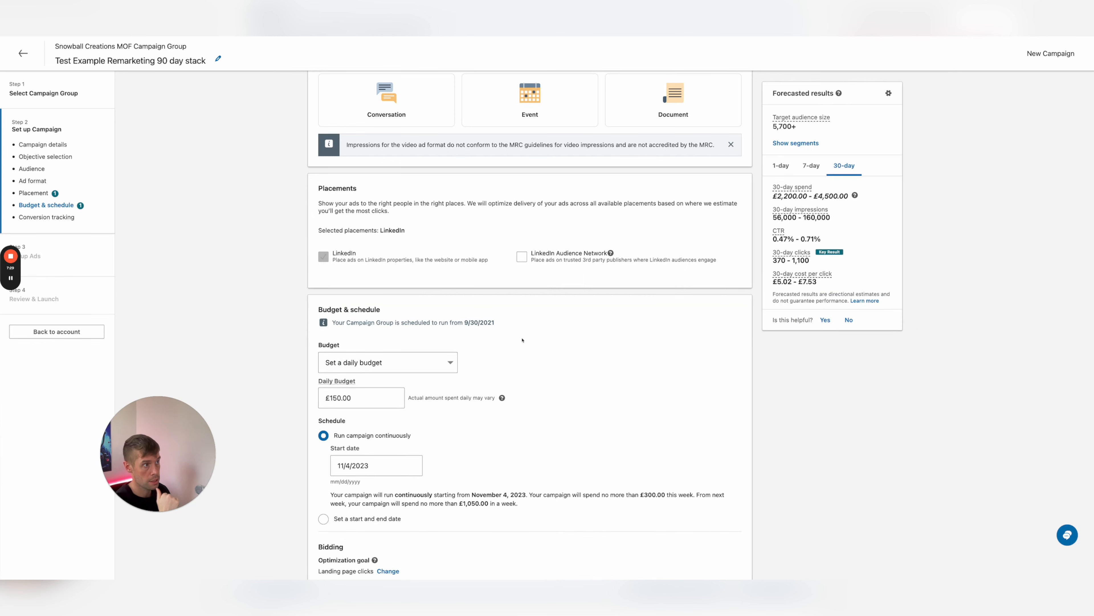
Step: Set the campaign's daily budget to £10.00
scroll(522, 340, down, 4)
double_click(352, 247)
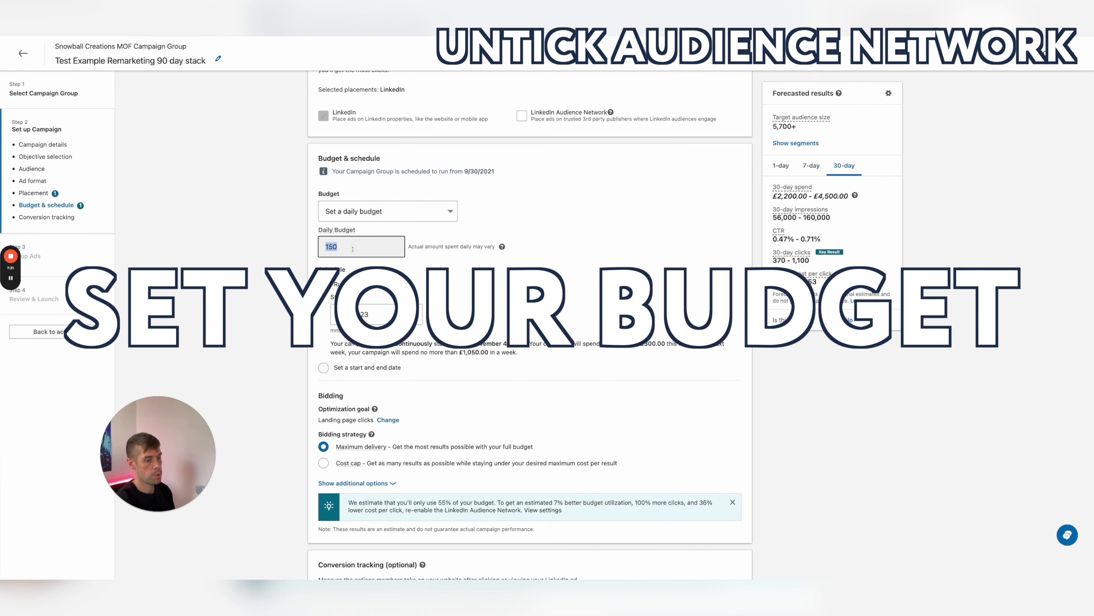
text(10)
click(287, 240)
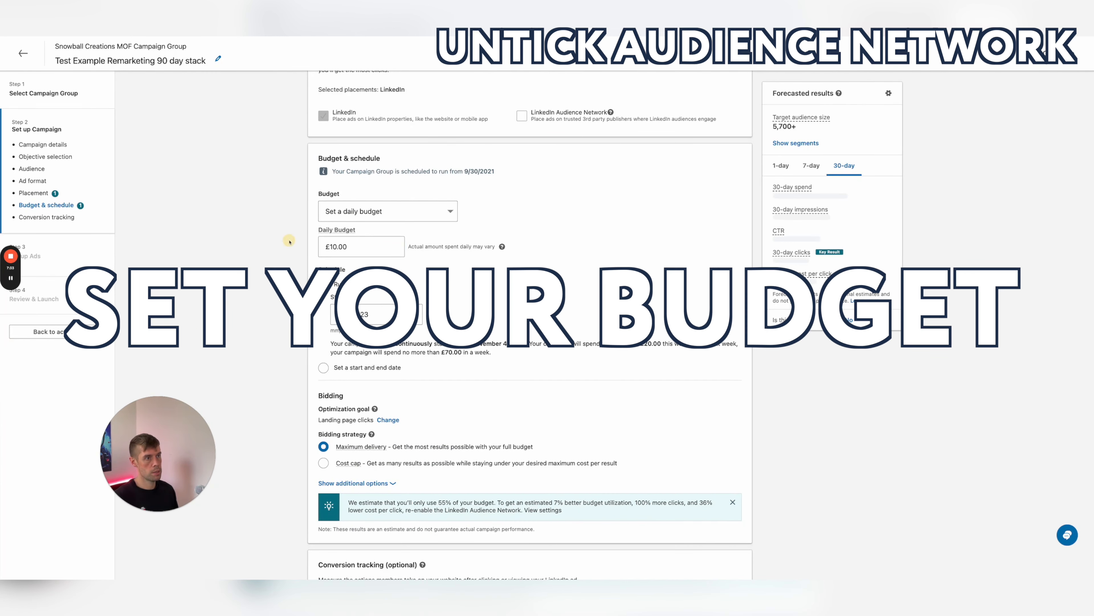
Step: Try a daily budget of £5.00 for the campaign
double_click(360, 244)
text(5)
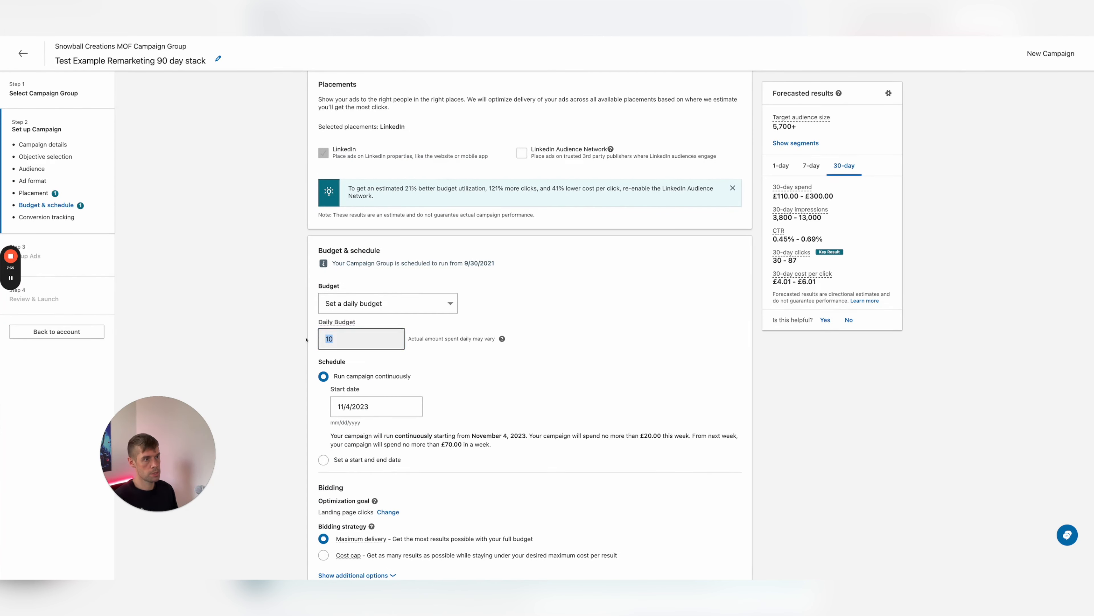
click(262, 337)
Step: Set the campaign's daily budget to £8.00
double_click(354, 248)
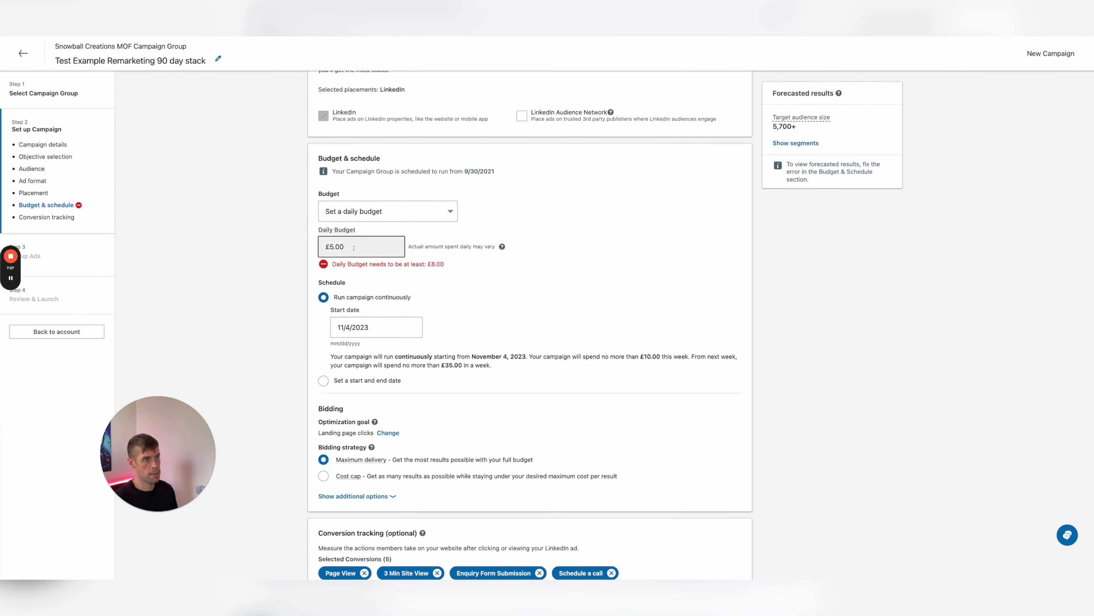
text(8)
click(368, 255)
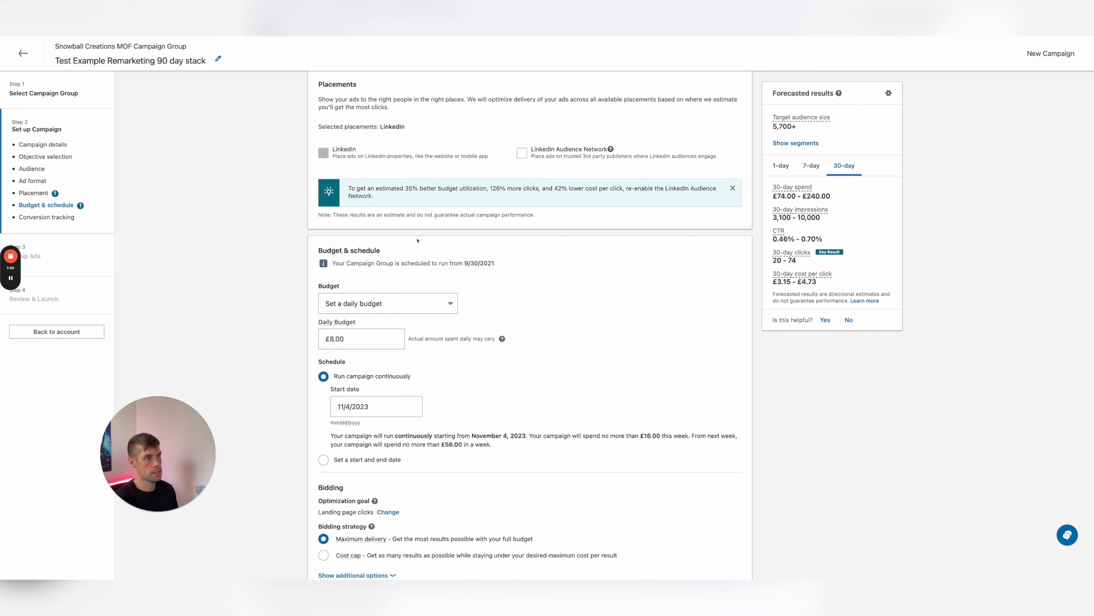
Step: Calculate 8*30 in the system search to work out the monthly budget, and close the search
key(super+space)
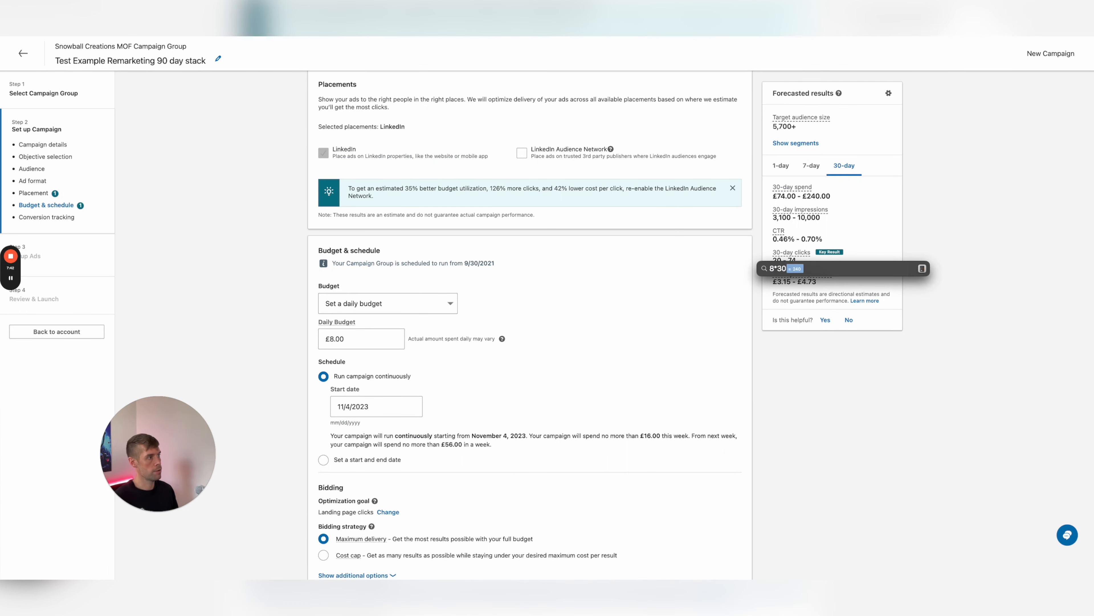
key(Escape)
key(Escape)
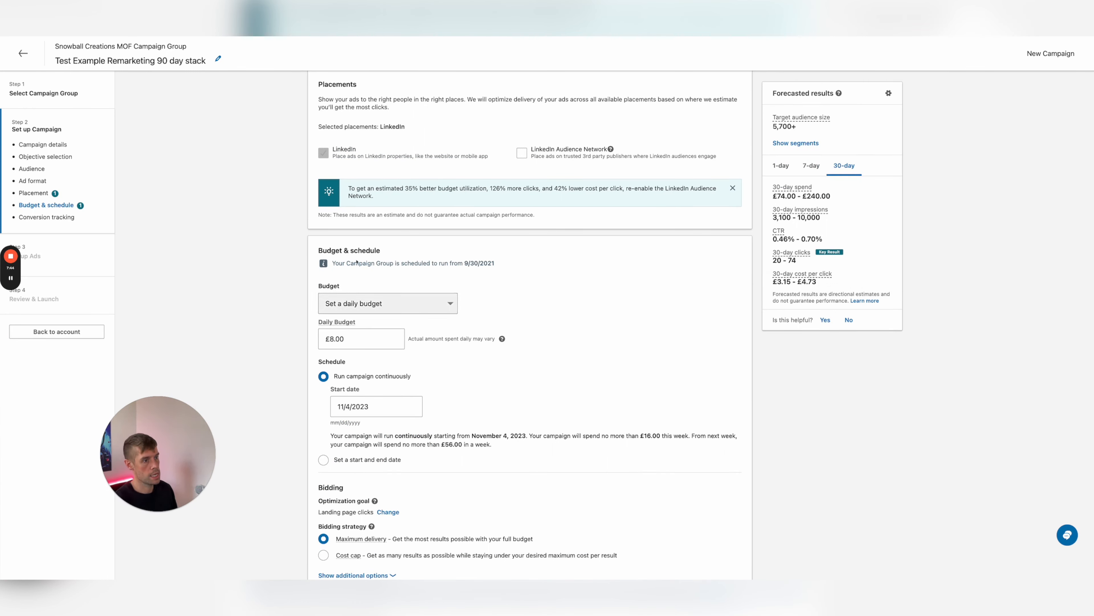
Step: Show the additional bidding strategy options in the budget and schedule settings
scroll(403, 304, down, 3)
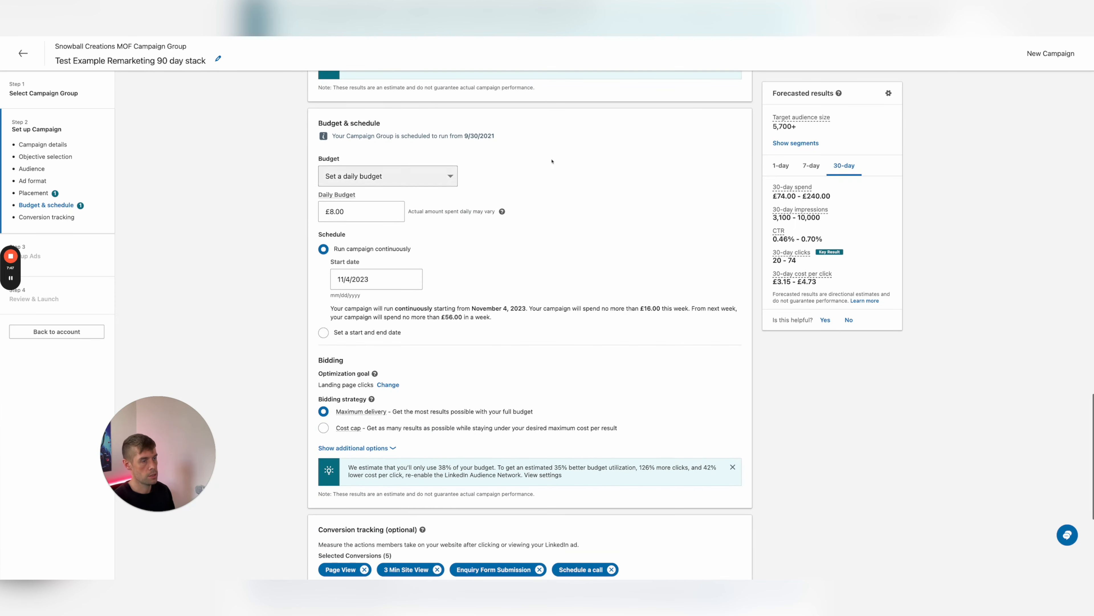
scroll(348, 283, down, 2)
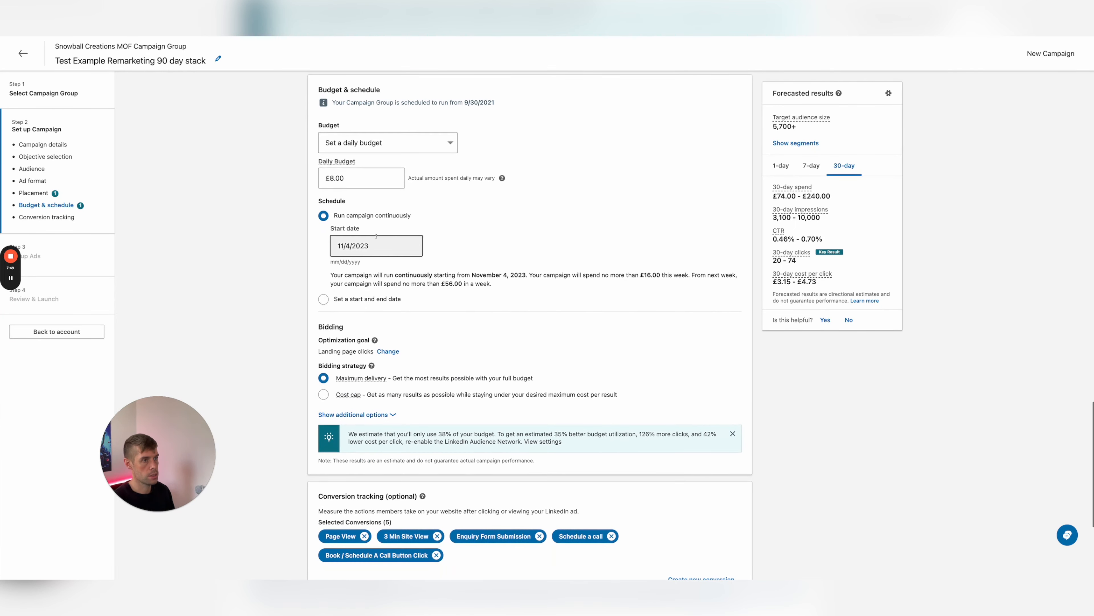
scroll(297, 282, down, 1)
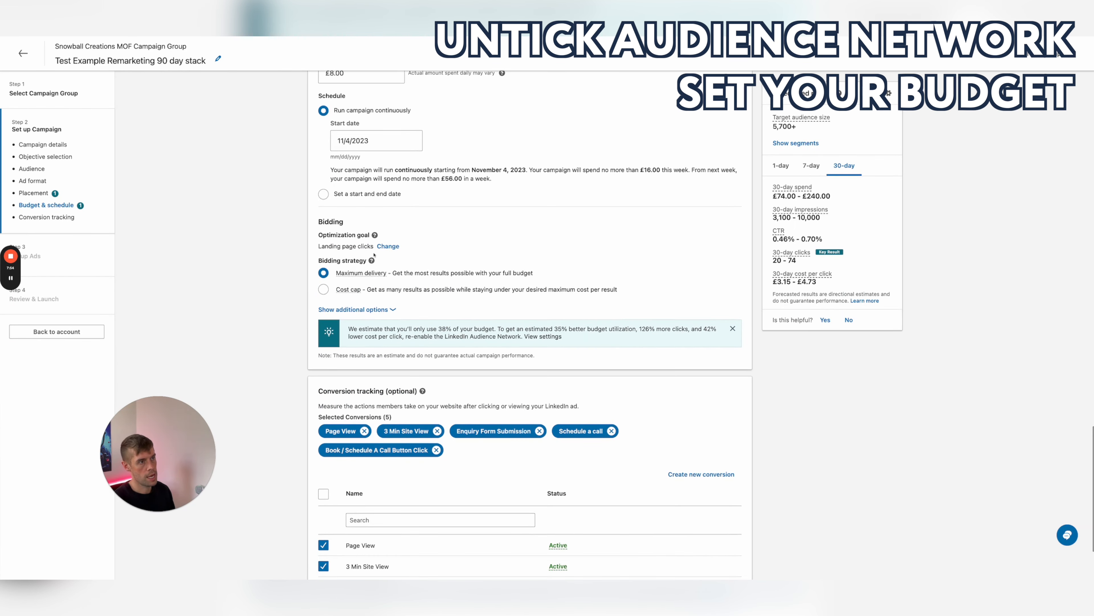
click(354, 309)
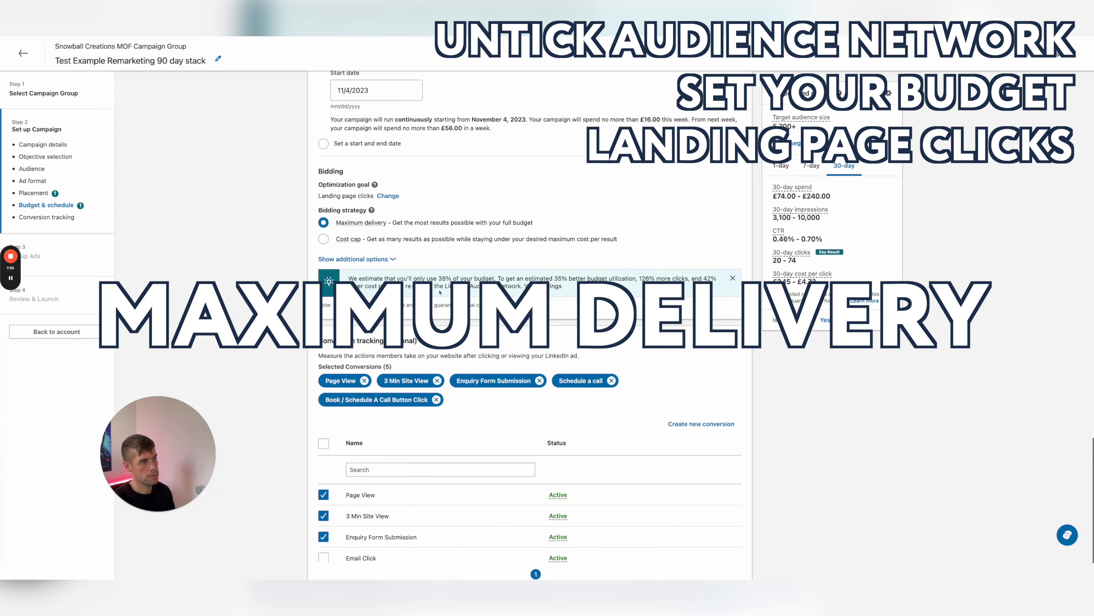
scroll(302, 280, down, 1)
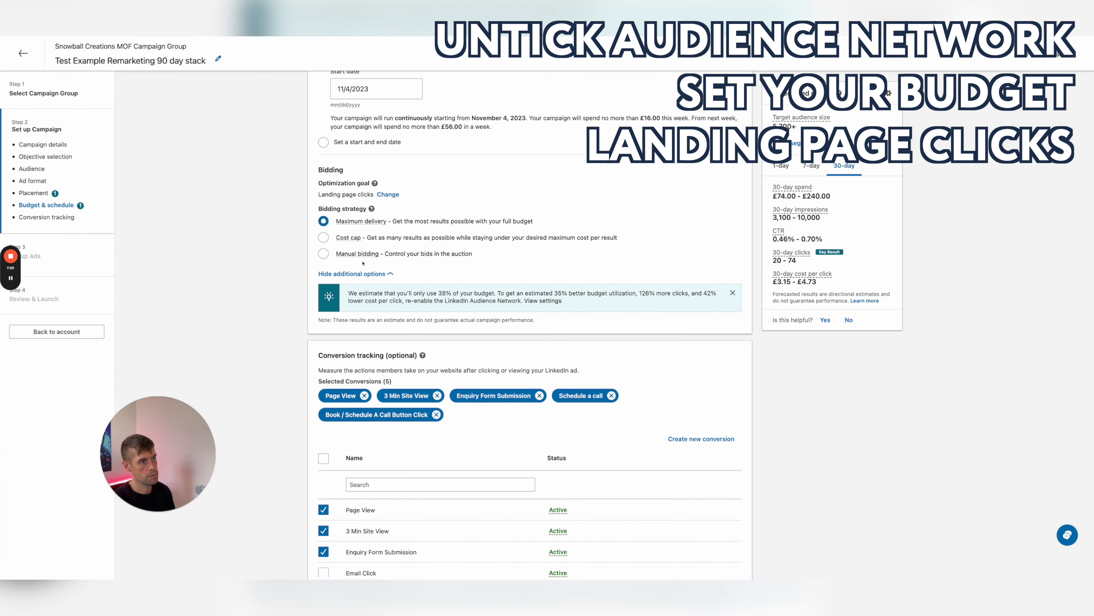
Step: Check the conversions selected for tracking and save the campaign to continue to the ad setup
scroll(259, 296, down, 1)
scroll(259, 295, down, 1)
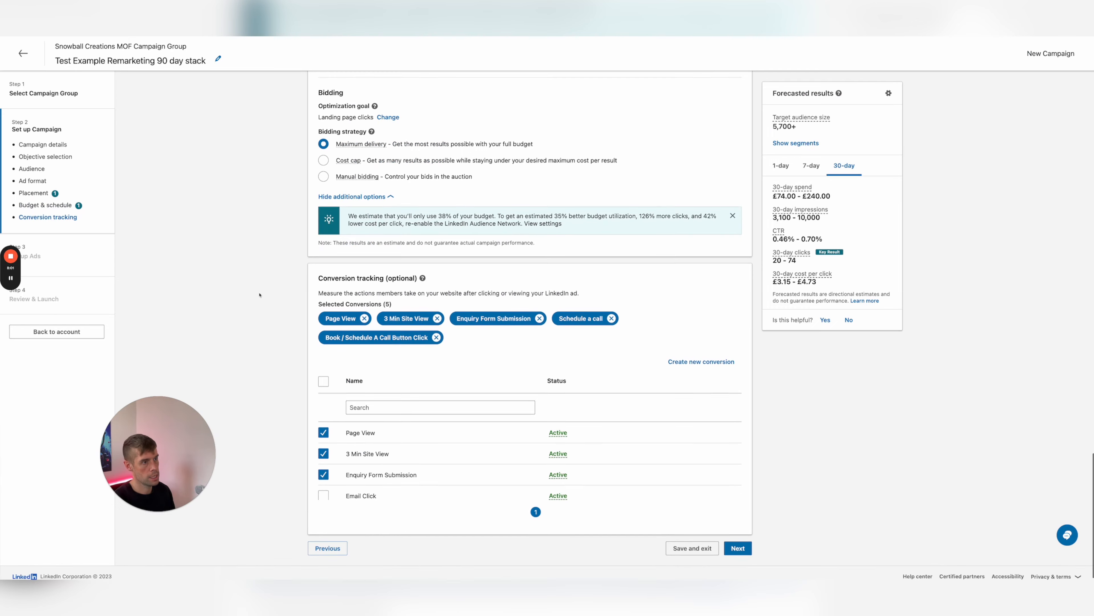
scroll(346, 490, down, 2)
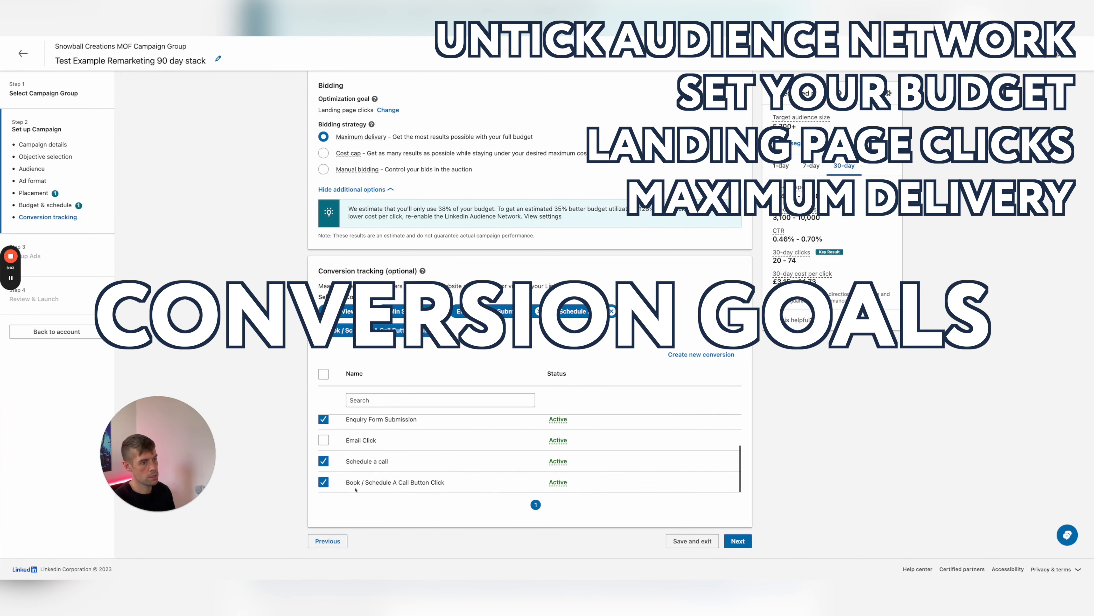
scroll(404, 469, up, 2)
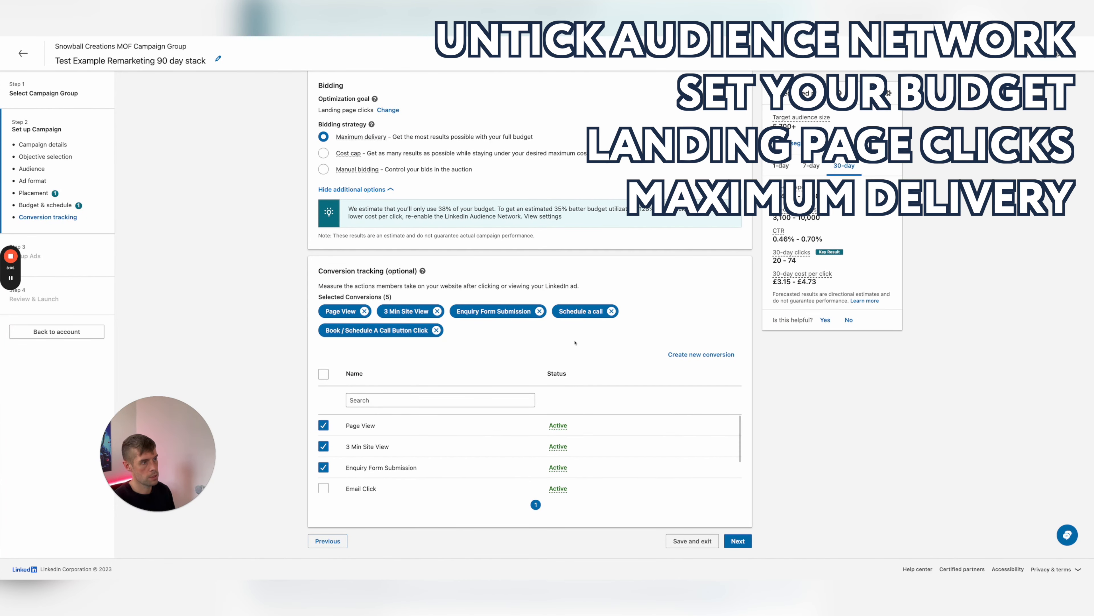
click(738, 541)
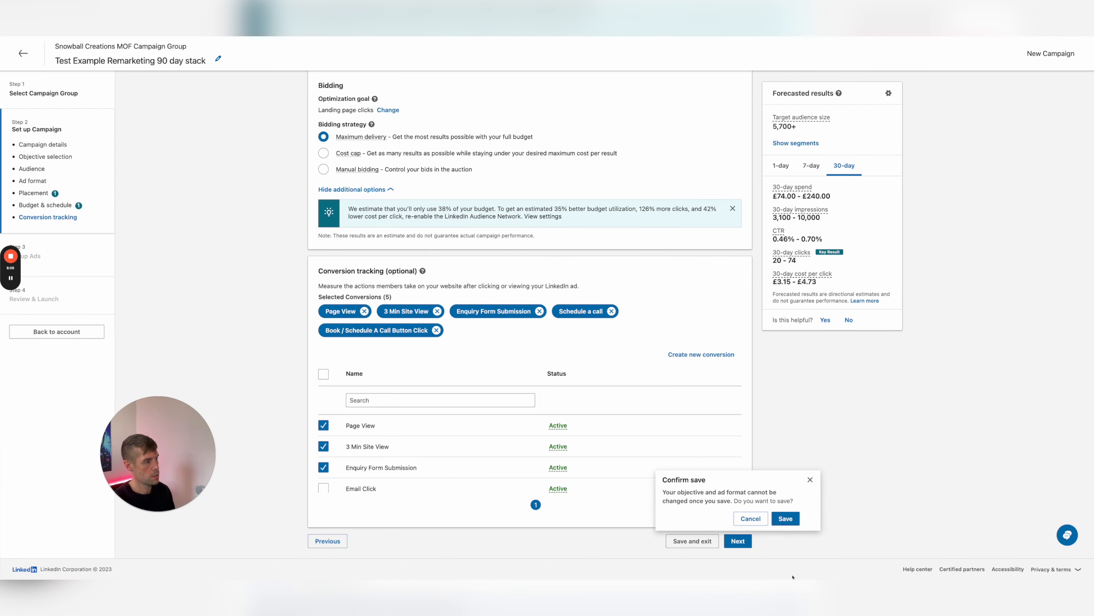
click(786, 518)
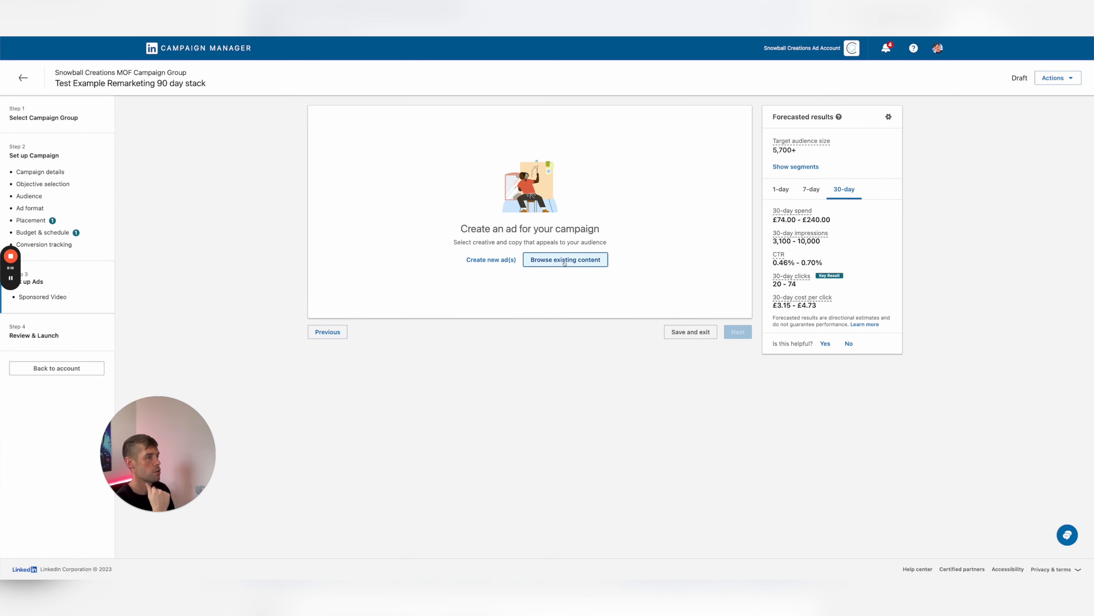
Step: Select the three SAAS video ads and the Hubba and Testpad testimonial ads from the existing content library
click(565, 257)
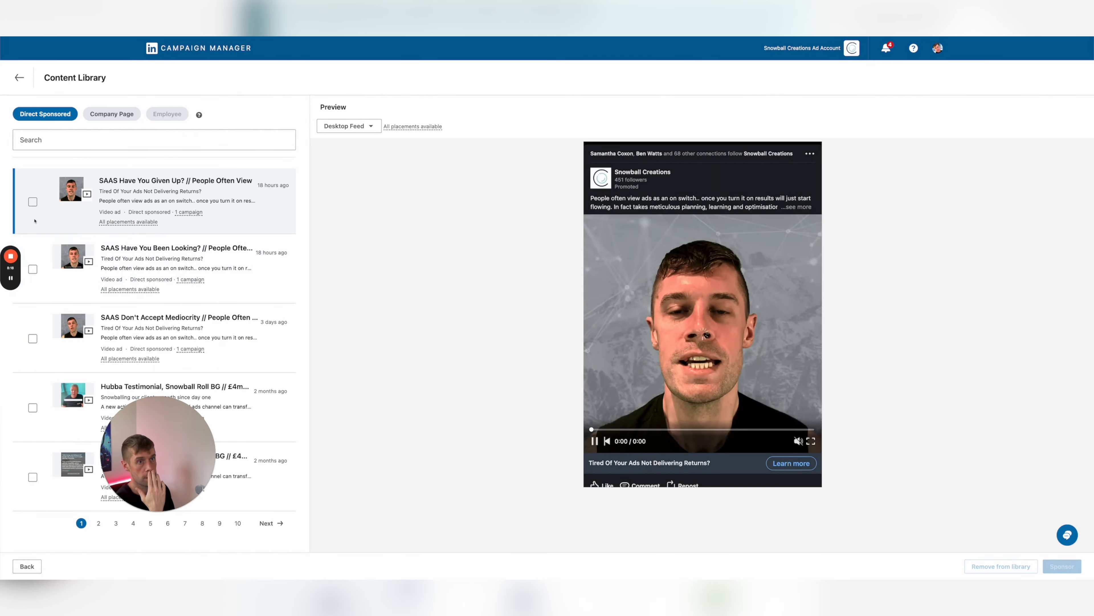
click(32, 201)
click(32, 269)
click(32, 338)
click(32, 408)
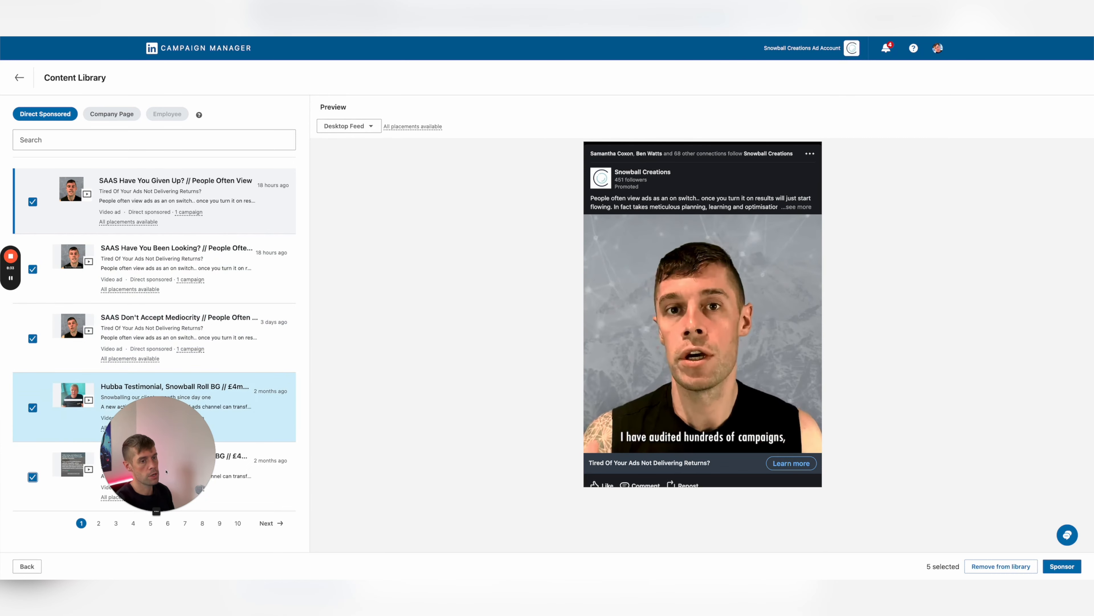
drag(177, 443, 419, 511)
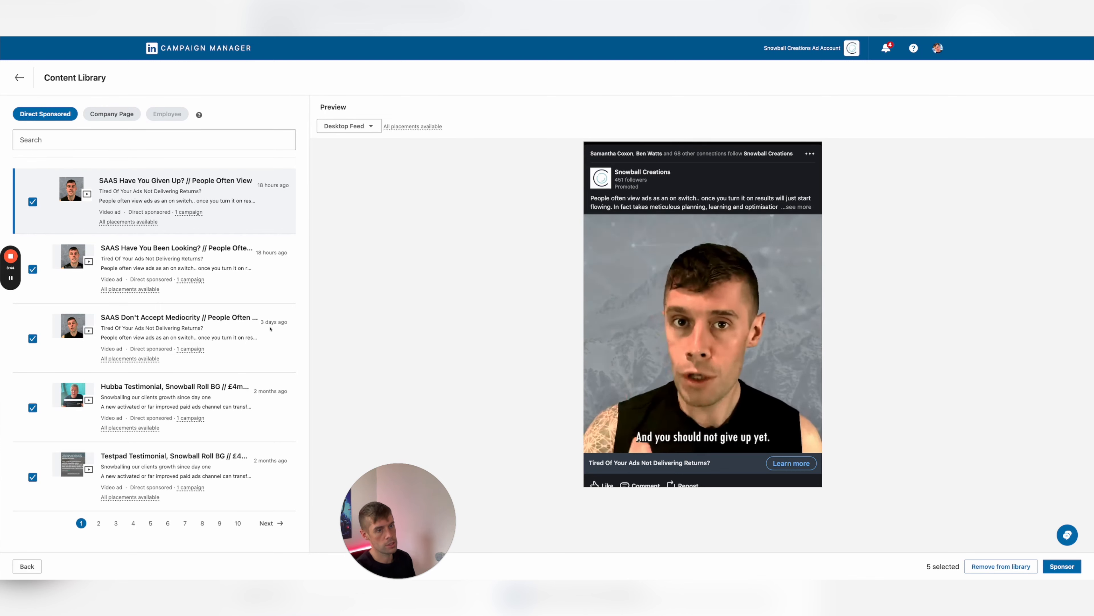
Step: Preview the Hubba Testimonial, Testpad Testimonial and SAAS Have You Been Looking? ads, and sponsor the five selected ads in the campaign
click(159, 402)
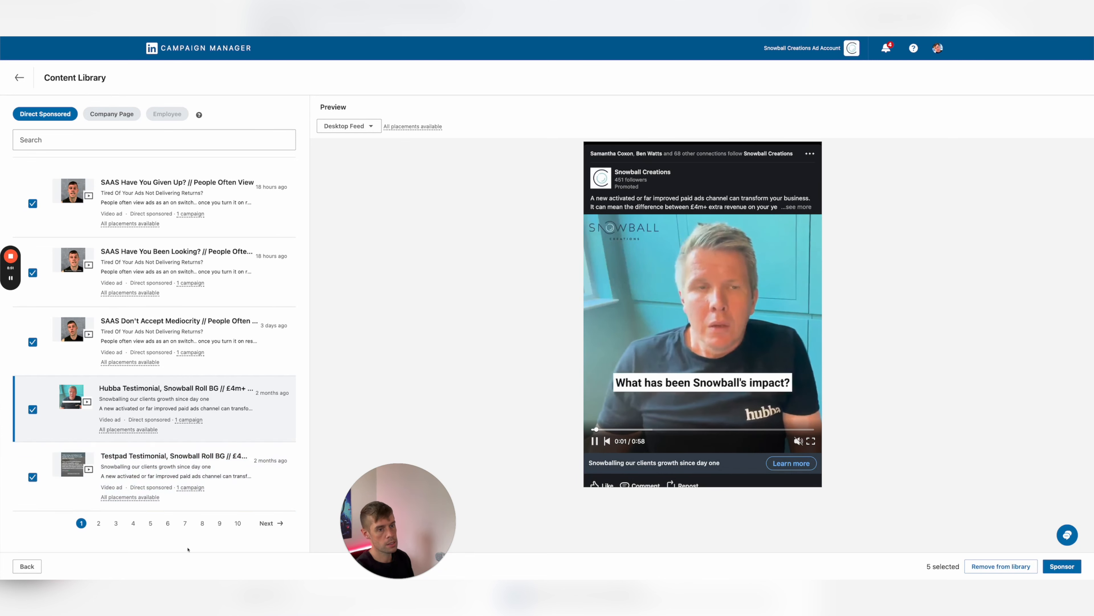
click(185, 500)
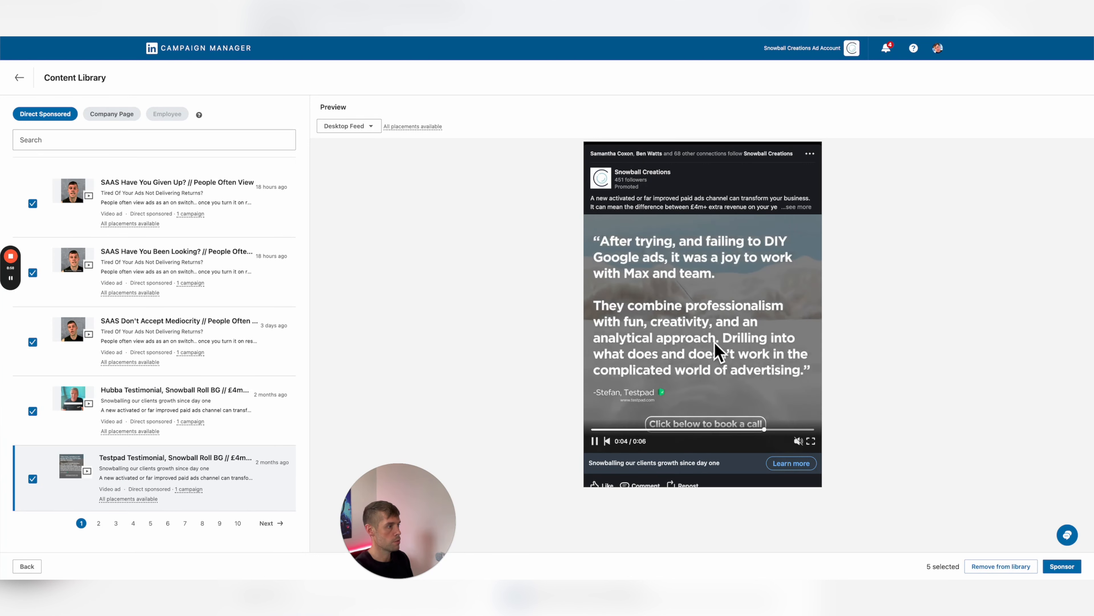
click(185, 261)
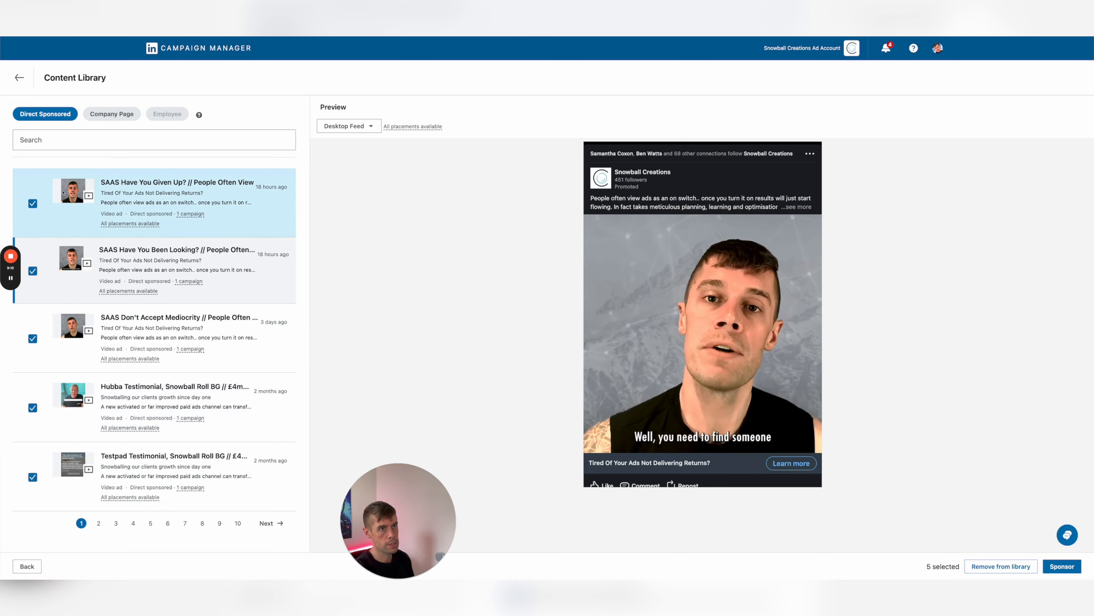
click(1063, 568)
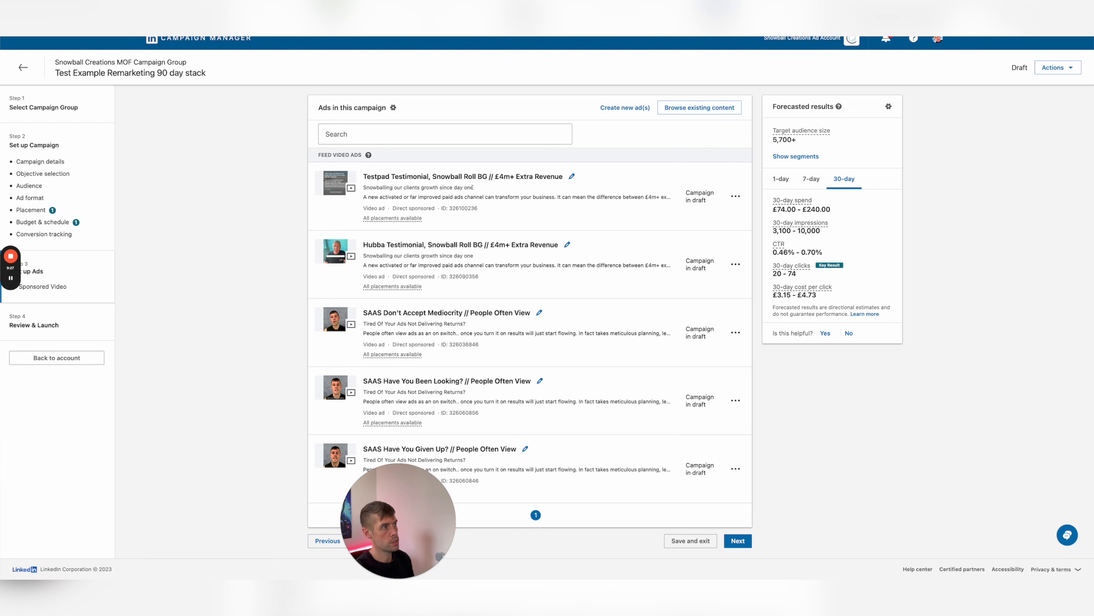
click(736, 196)
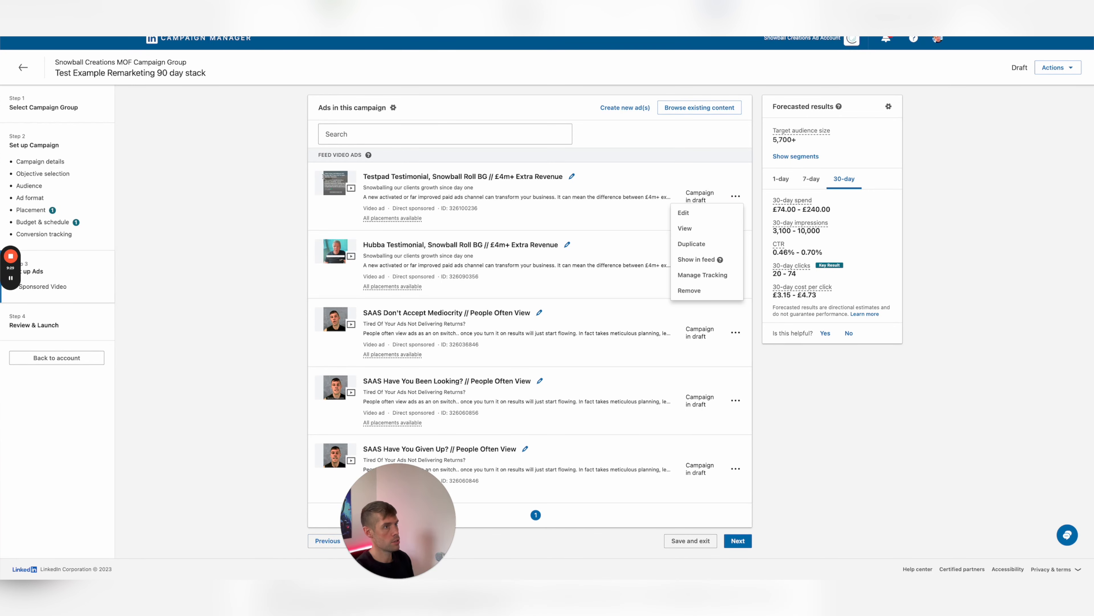
click(254, 162)
scroll(334, 137, up, 1)
scroll(335, 136, down, 1)
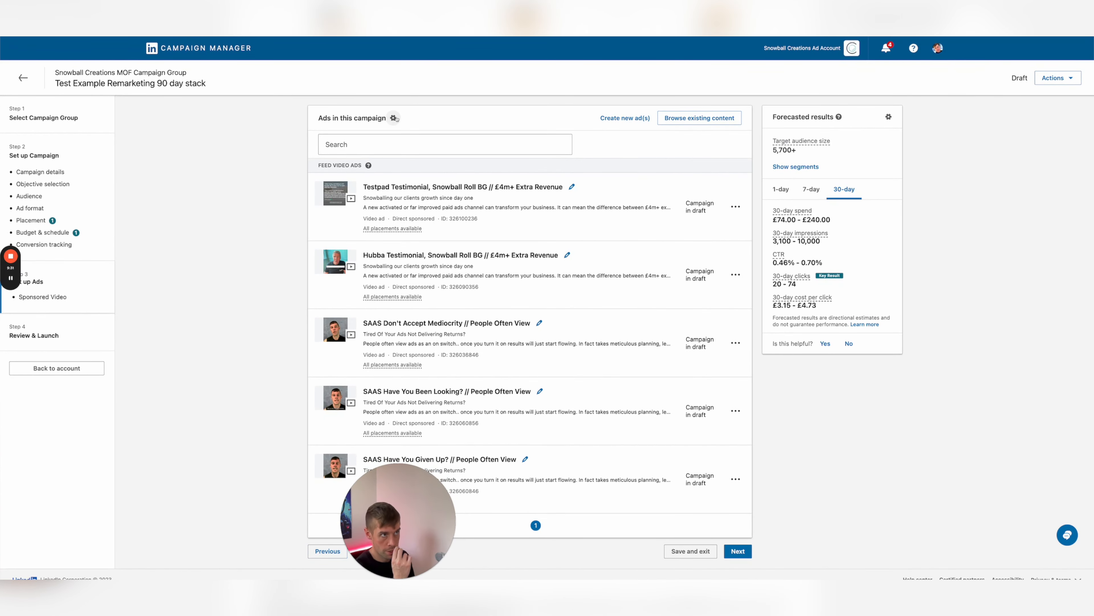
Step: Examine the ad rotation options for the campaign's ads and close them without a change
click(393, 118)
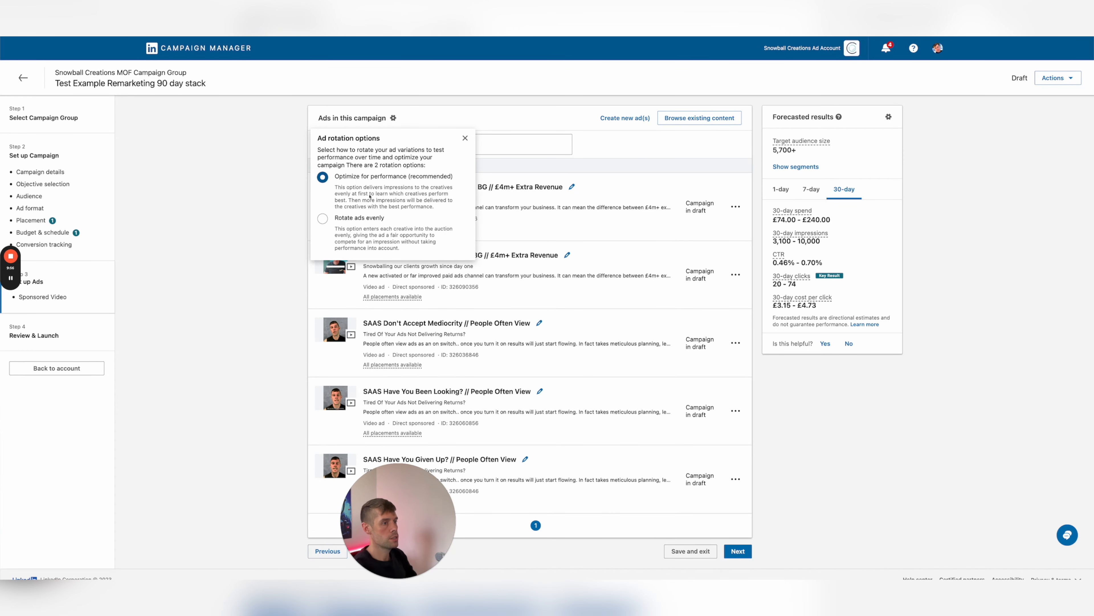
click(271, 260)
scroll(426, 289, down, 1)
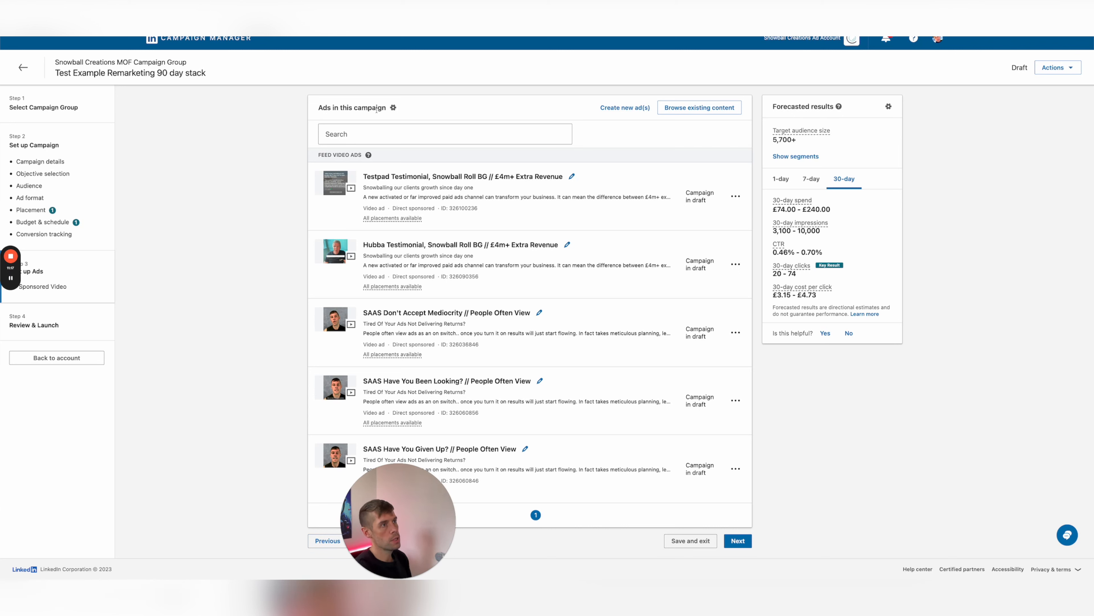
click(393, 107)
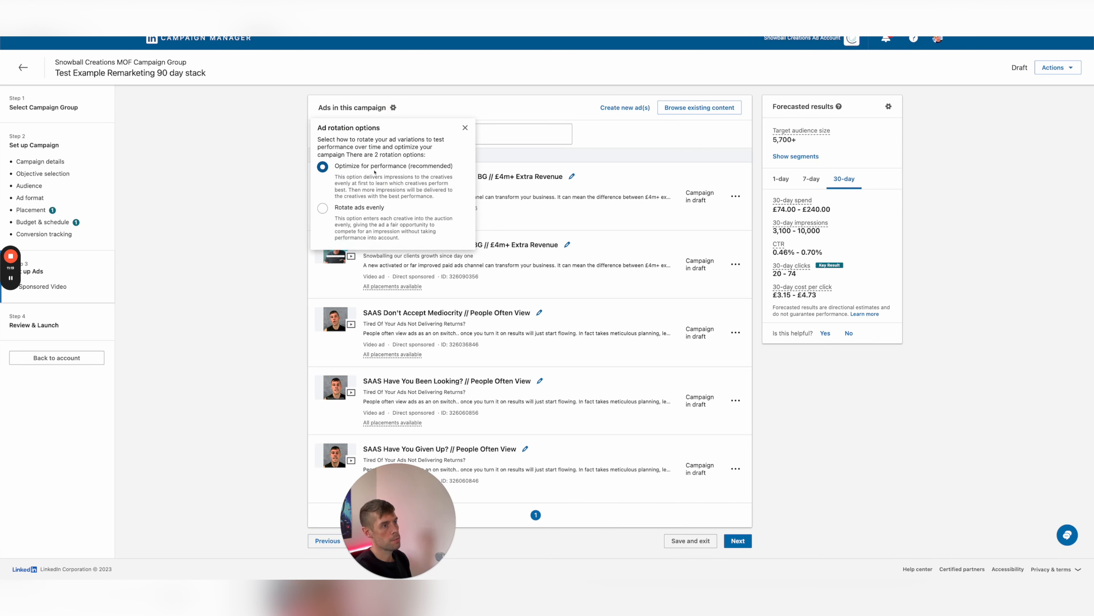
click(268, 251)
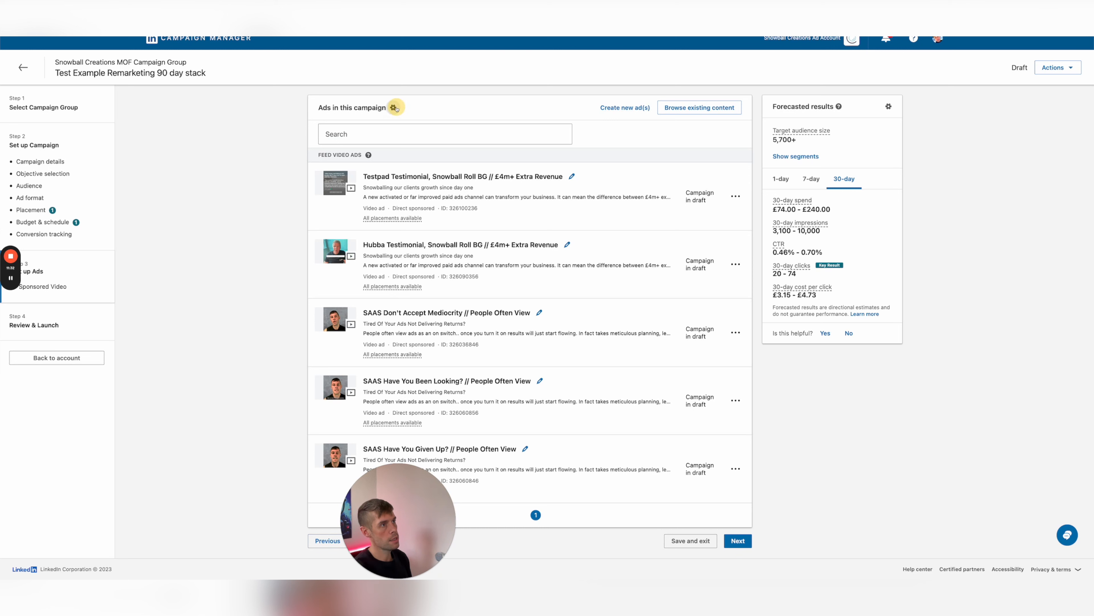
Step: Set the campaign's ad rotation to Rotate ads evenly and continue to the review and launch stage
click(394, 107)
click(361, 208)
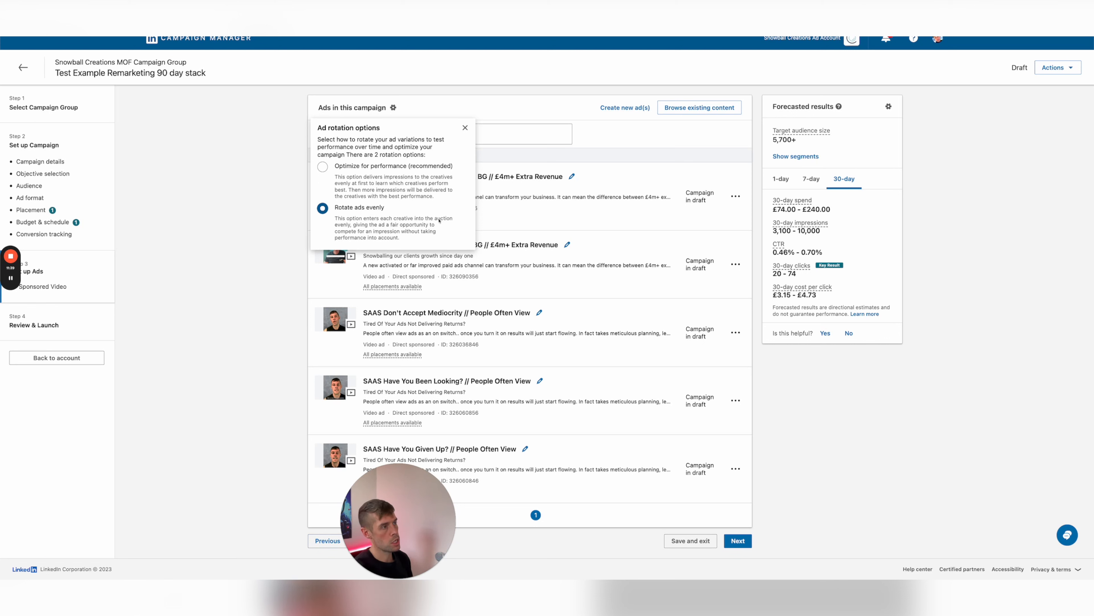
click(261, 238)
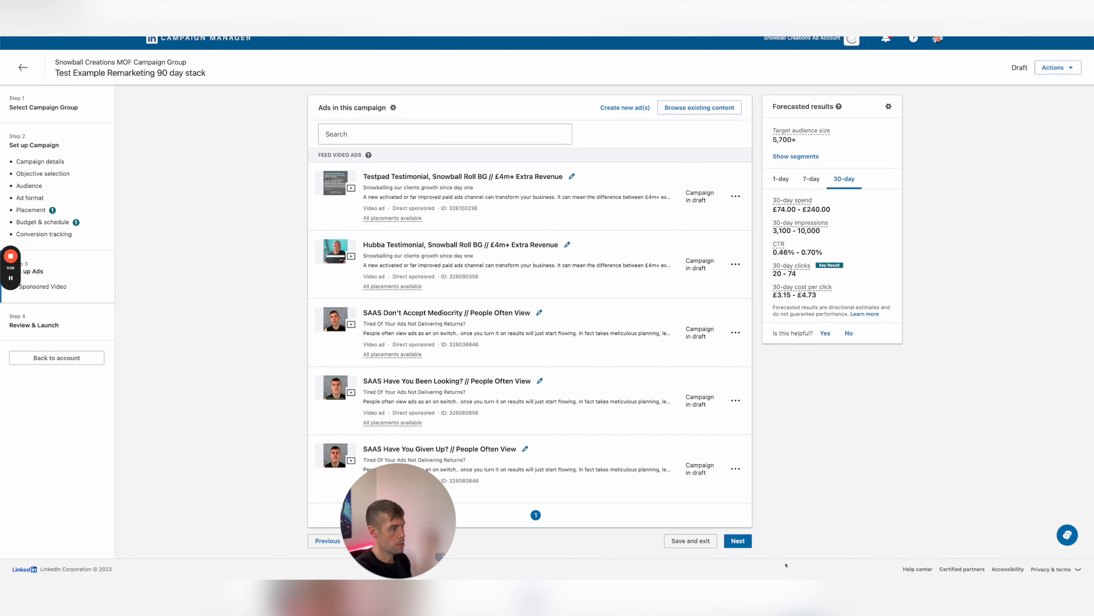
click(737, 541)
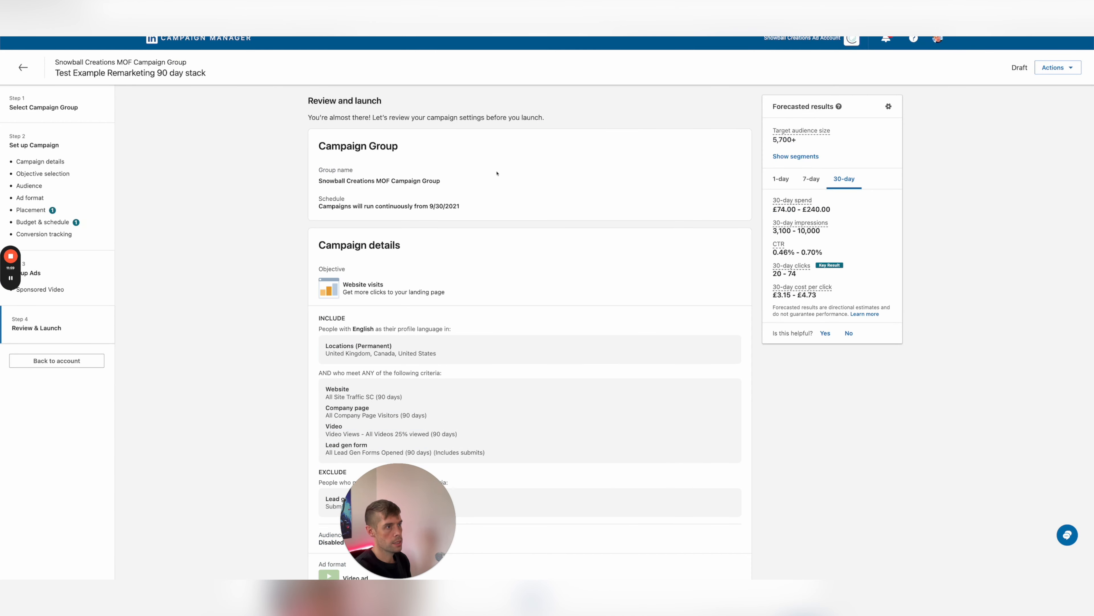
Step: Review the campaign group, targeting, budget, conversions, ads and payment method before launch
scroll(497, 174, down, 15)
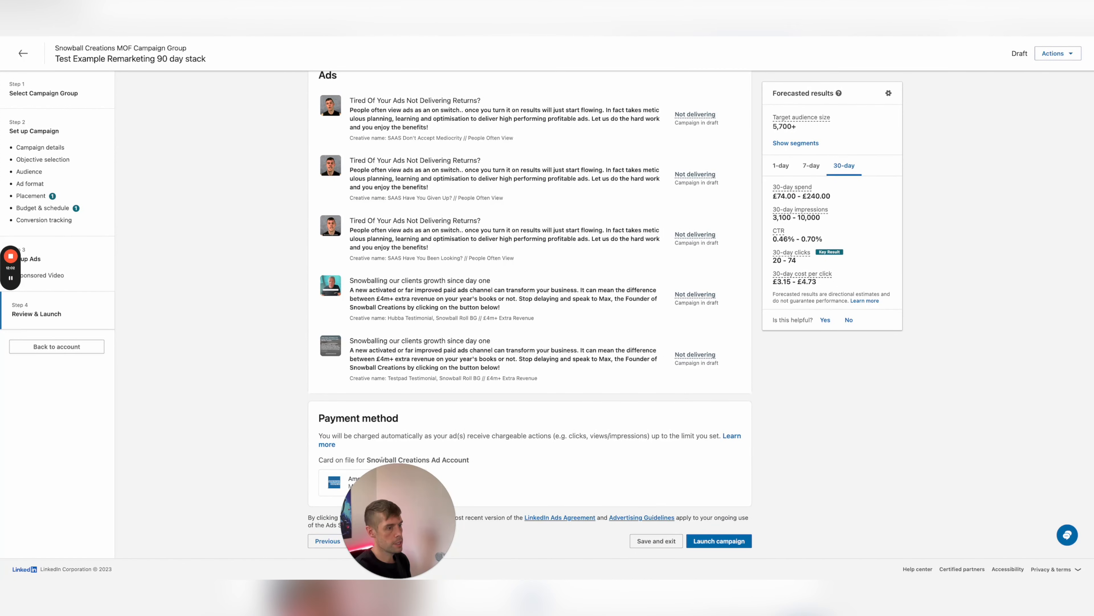
drag(385, 485, 259, 443)
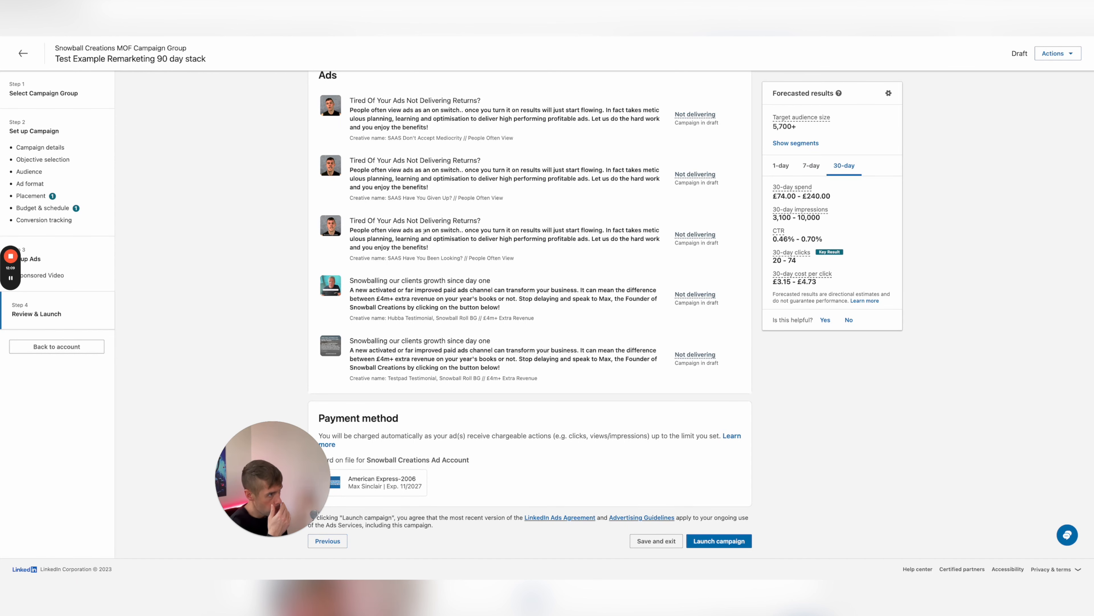
scroll(404, 375, up, 2)
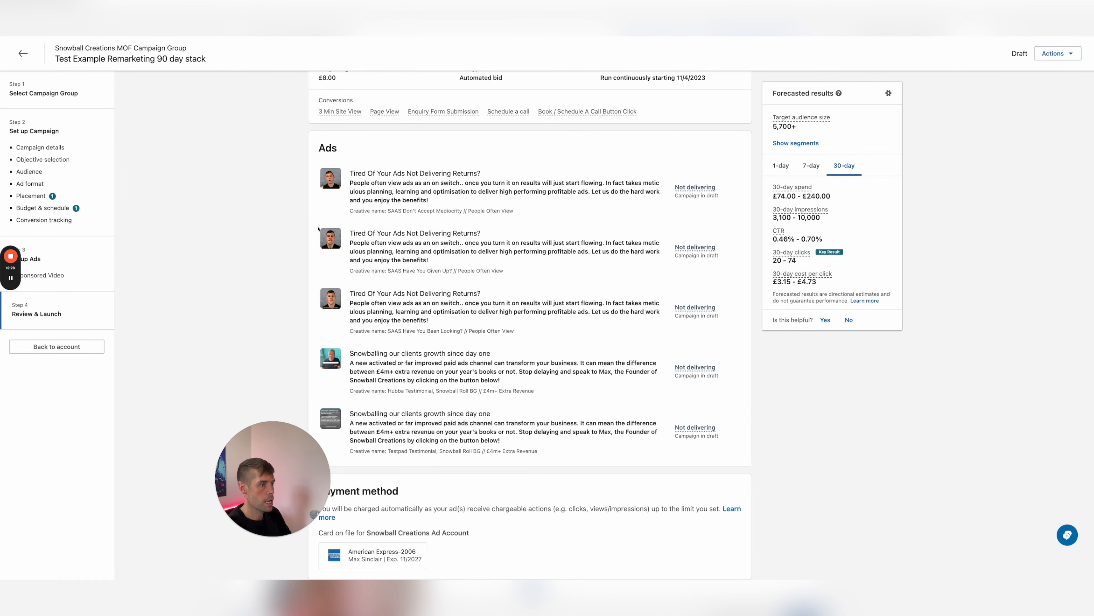
scroll(510, 314, up, 7)
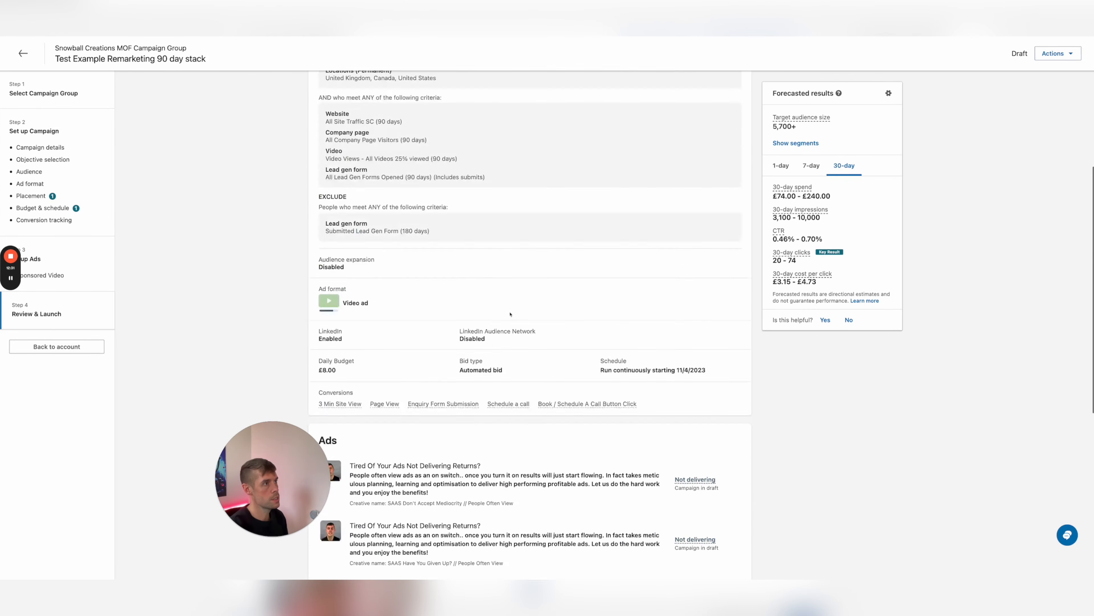
scroll(510, 314, up, 7)
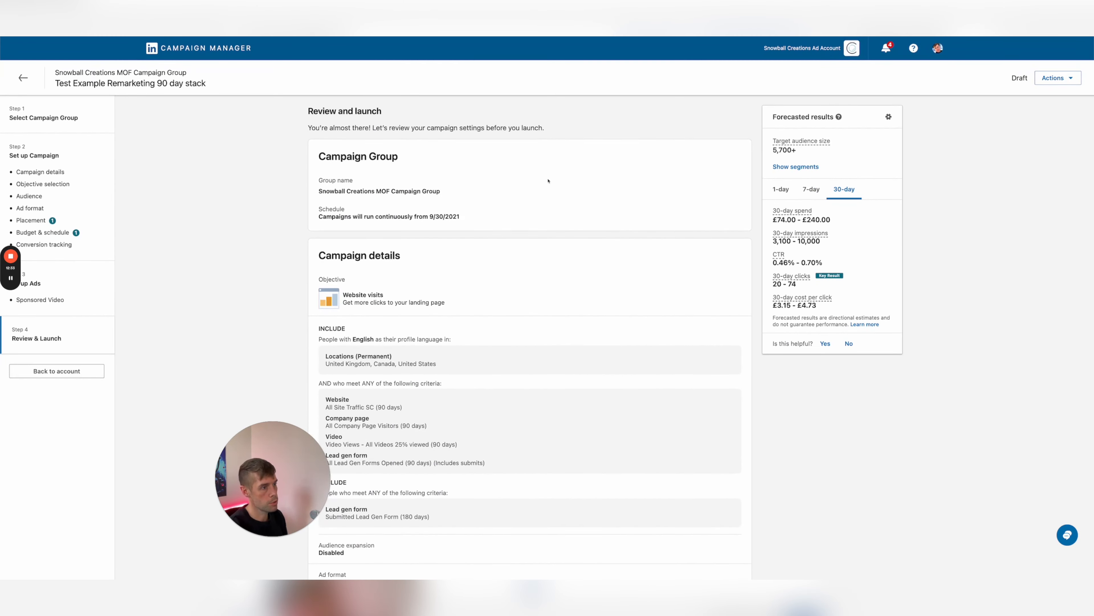
scroll(508, 321, down, 4)
scroll(508, 326, up, 5)
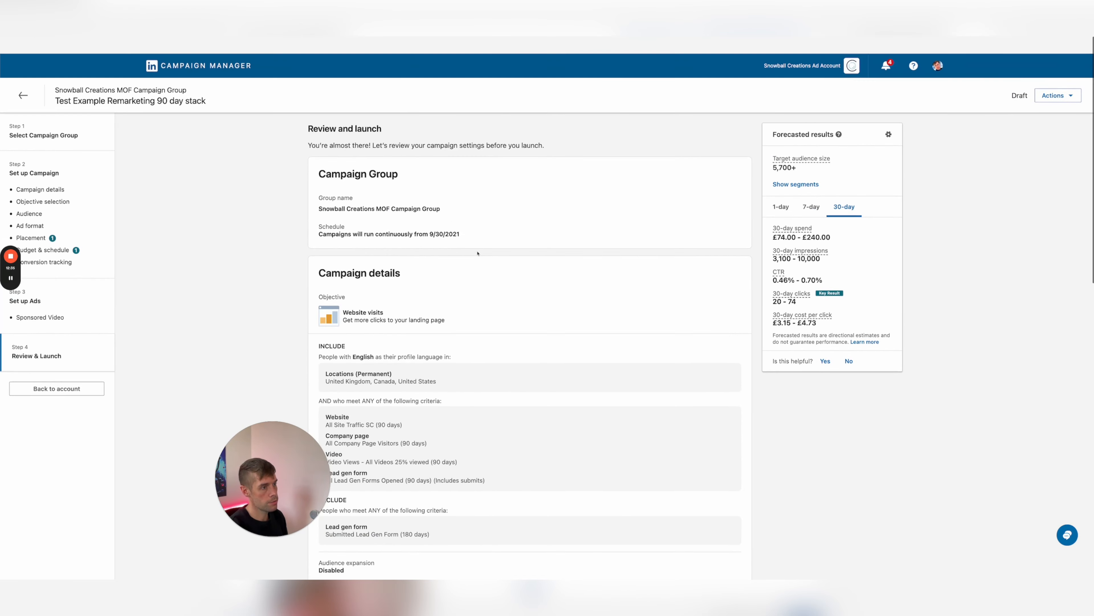